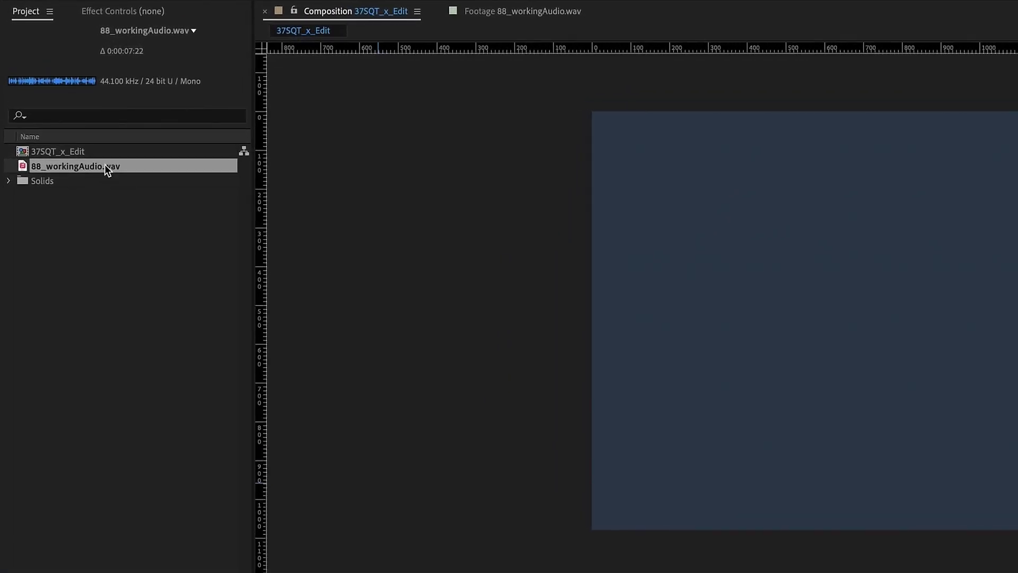
- Preview the 88_workingAudio.wav clip on its own from the Project panel
double_click(107, 166)
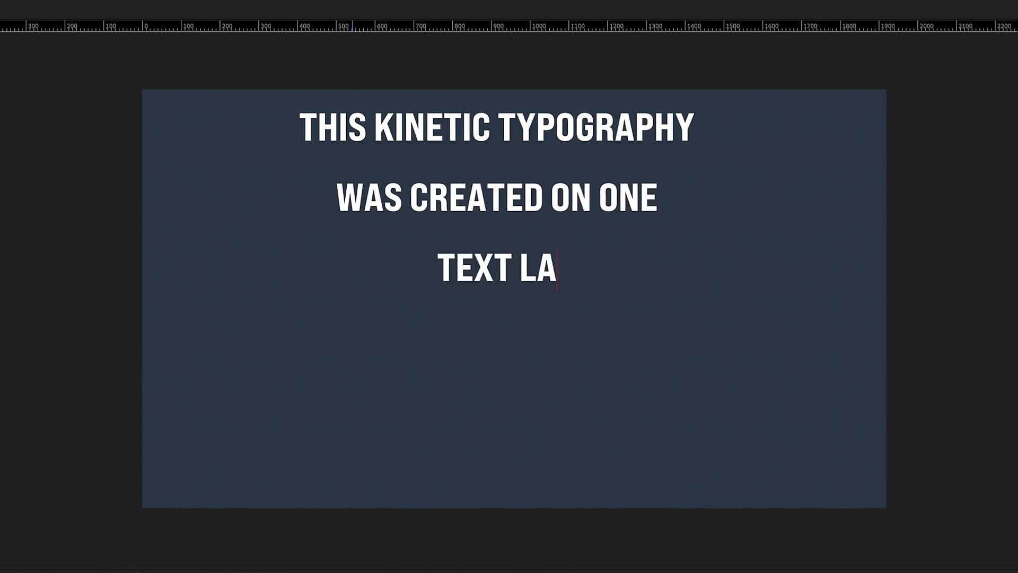
- Add the lines 'AND ANIMATES WITH HOLD' and 'KEYFRAMES' to the text
key("Return")
type("AND ANIMA")
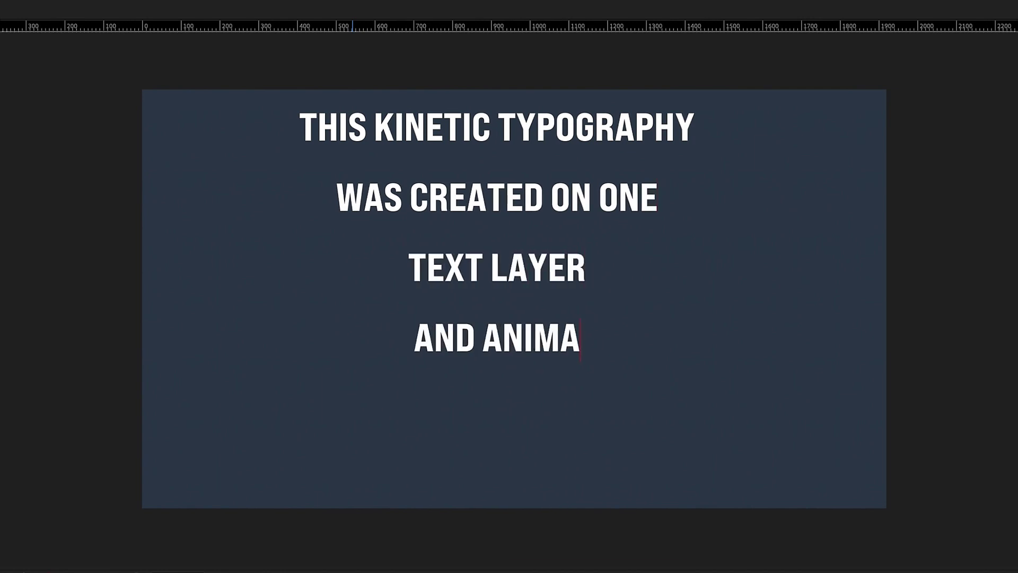
type("TES WITH HOLD")
key("Return")
type("KEYFRAMES")
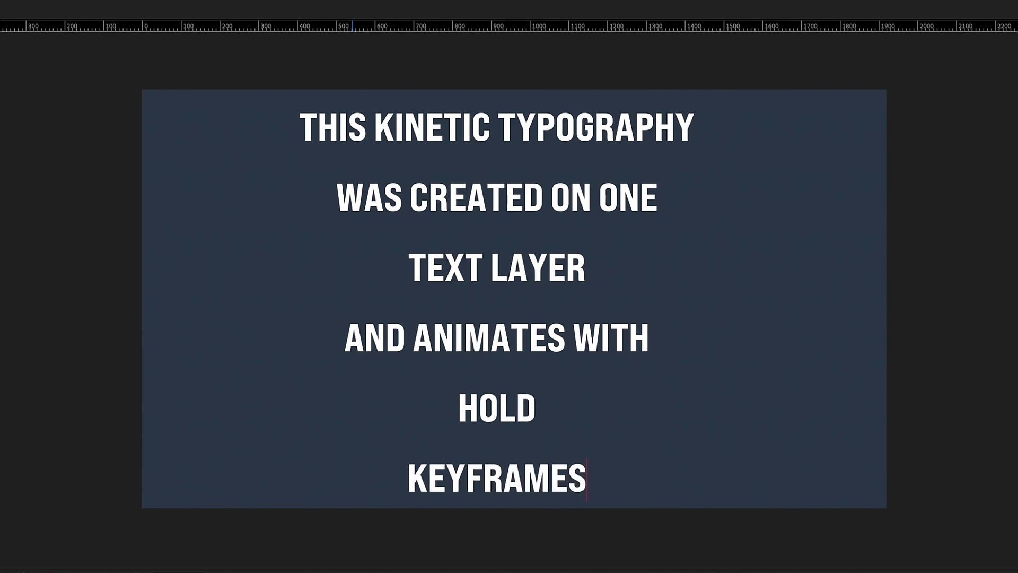
- Tighten the leading on all lines, then add 'AND JUST ONE TEXT' and 'ANIMATOR' lines
key("ctrl+a")
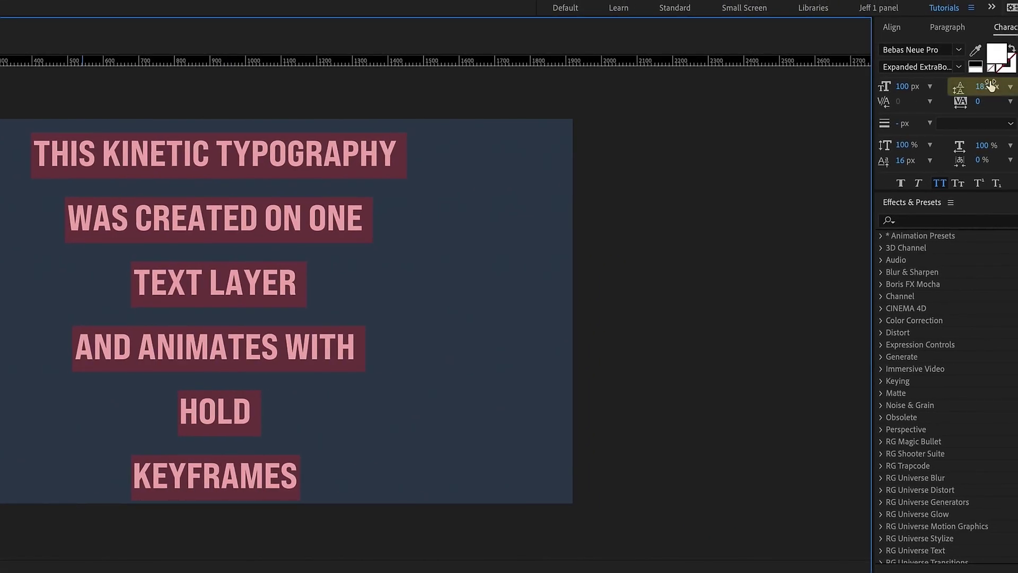
left_click_drag(990, 85, 957, 86)
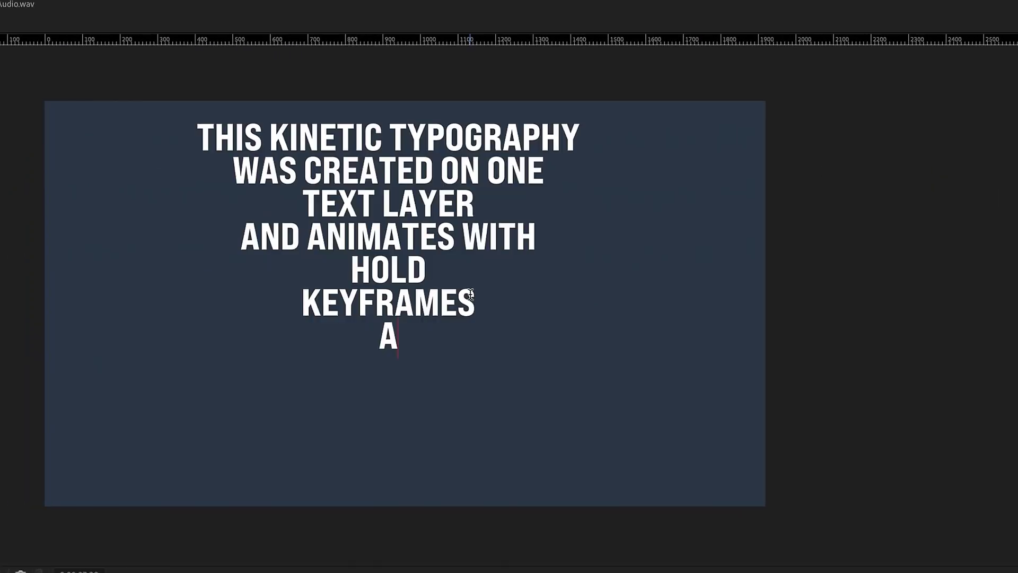
type("ND JUST ONE ")
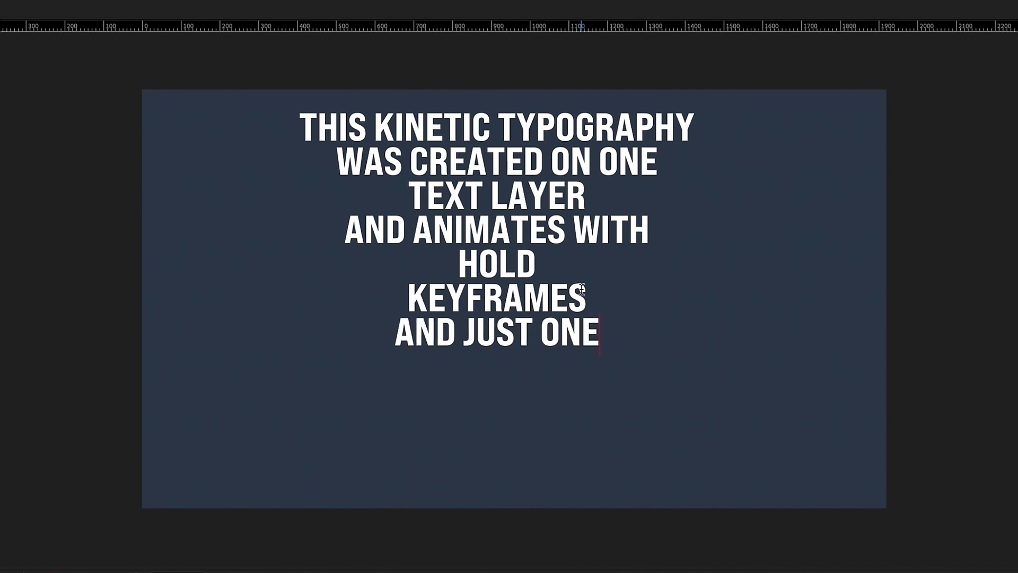
type("TEXT")
key("Return")
type("ANIMATOR")
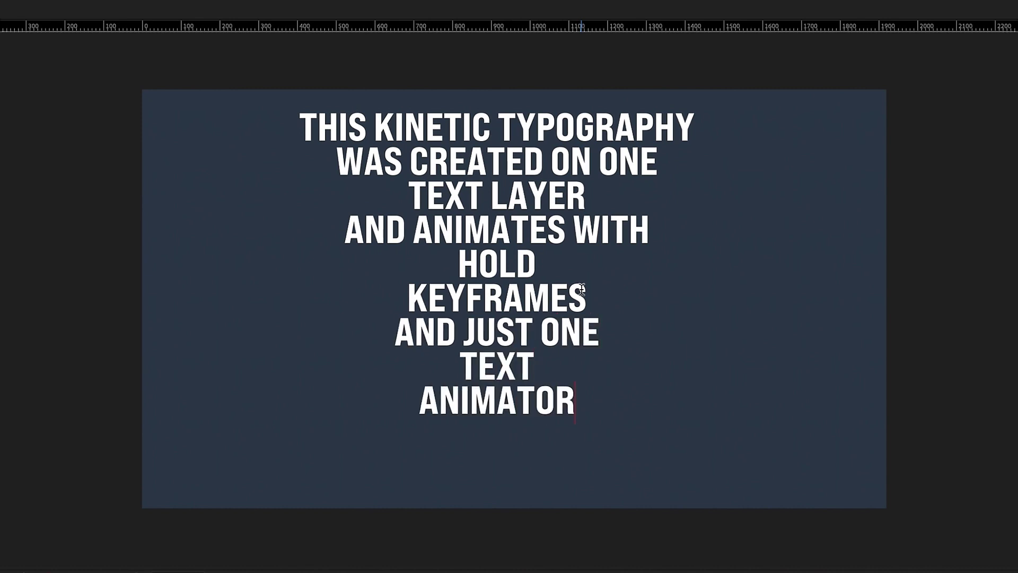
key("Escape")
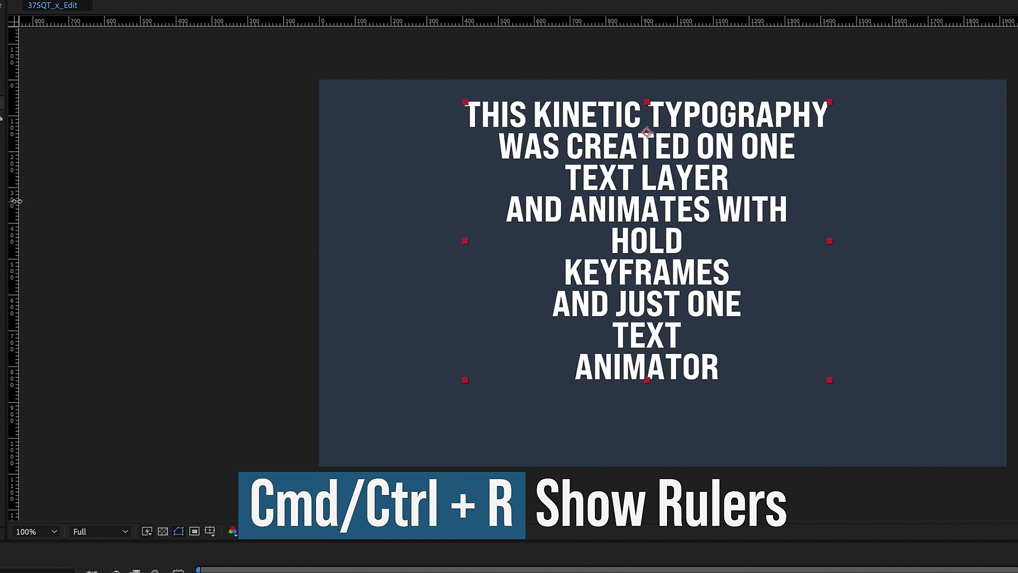
- Place a vertical guide at the text's left edge, set to 560 px
left_click_drag(16, 201, 454, 201)
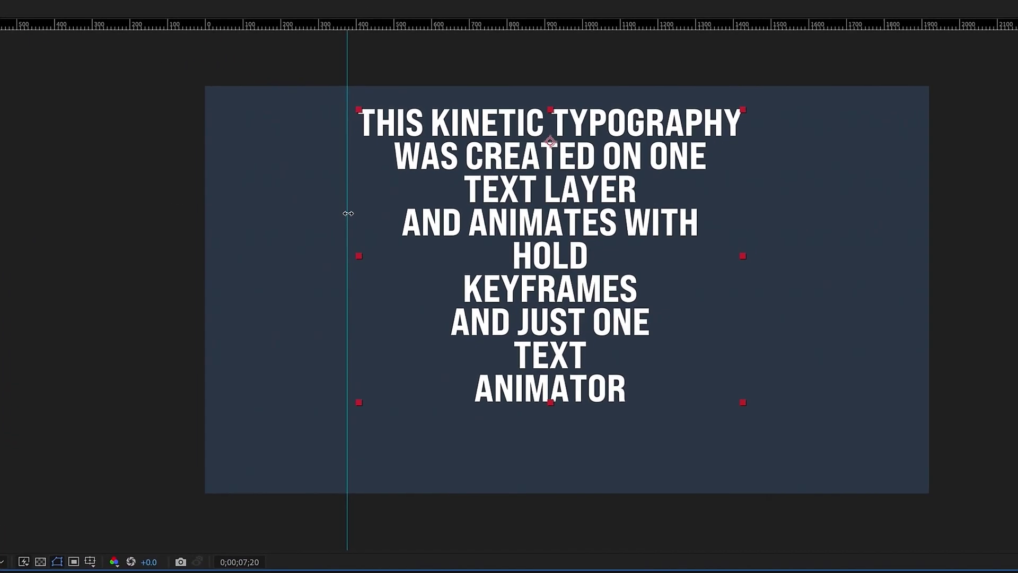
left_click_drag(347, 213, 359, 210)
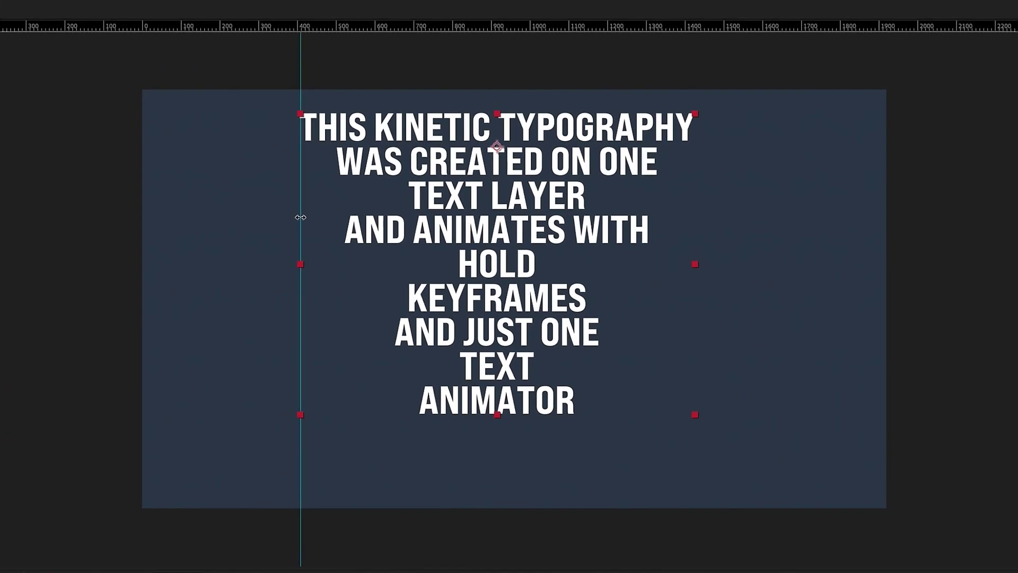
right_click(300, 214)
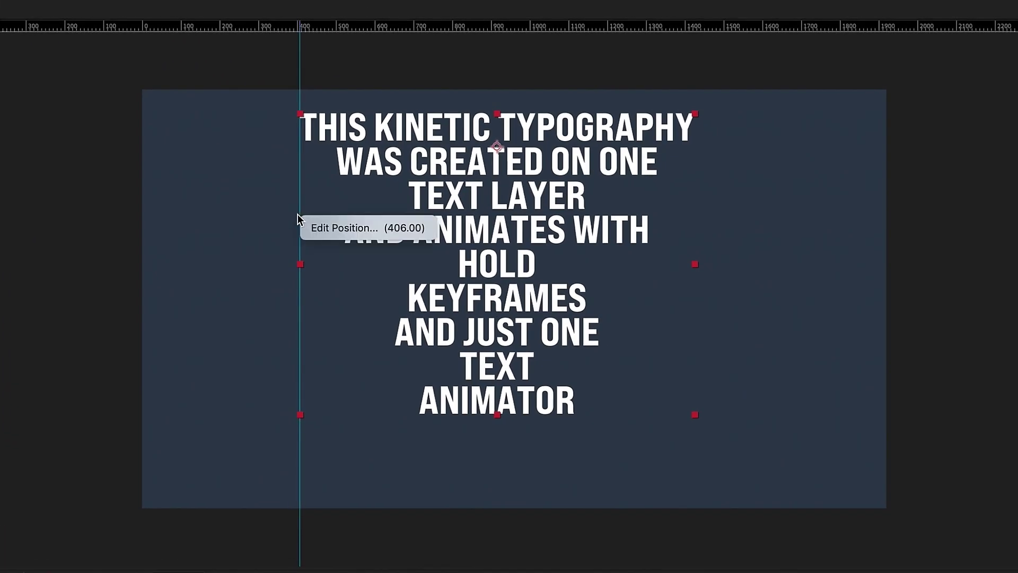
left_click(338, 228)
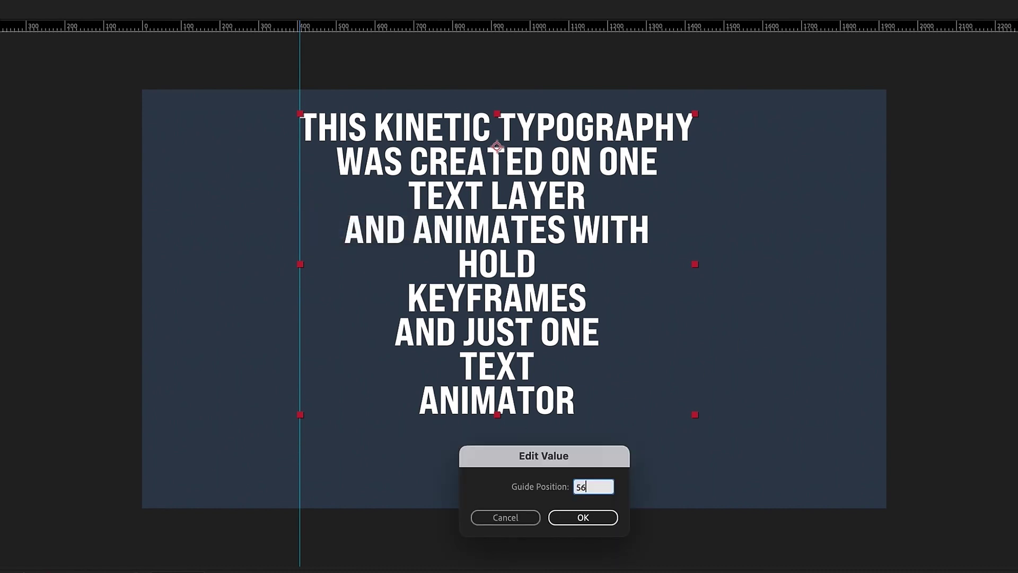
key("Return")
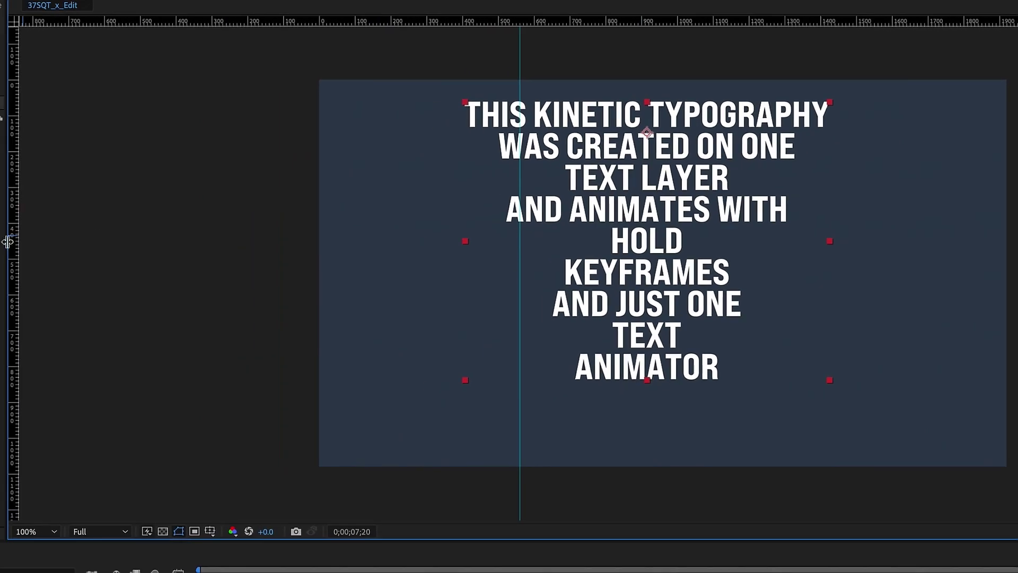
- Add a second vertical guide on the right at 1360 px
left_click_drag(845, 257, 823, 254)
right_click(822, 260)
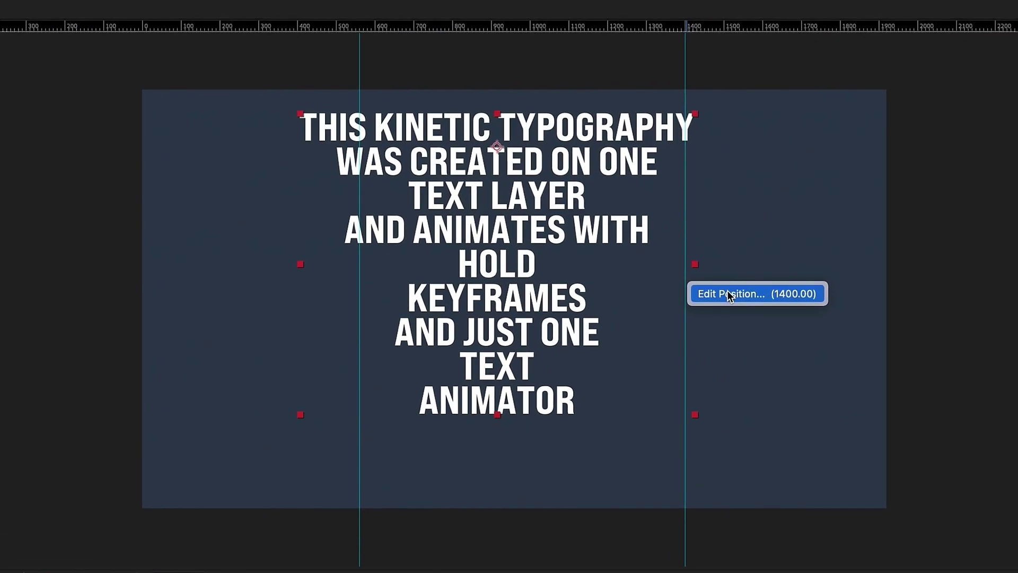
left_click(859, 265)
type("1360")
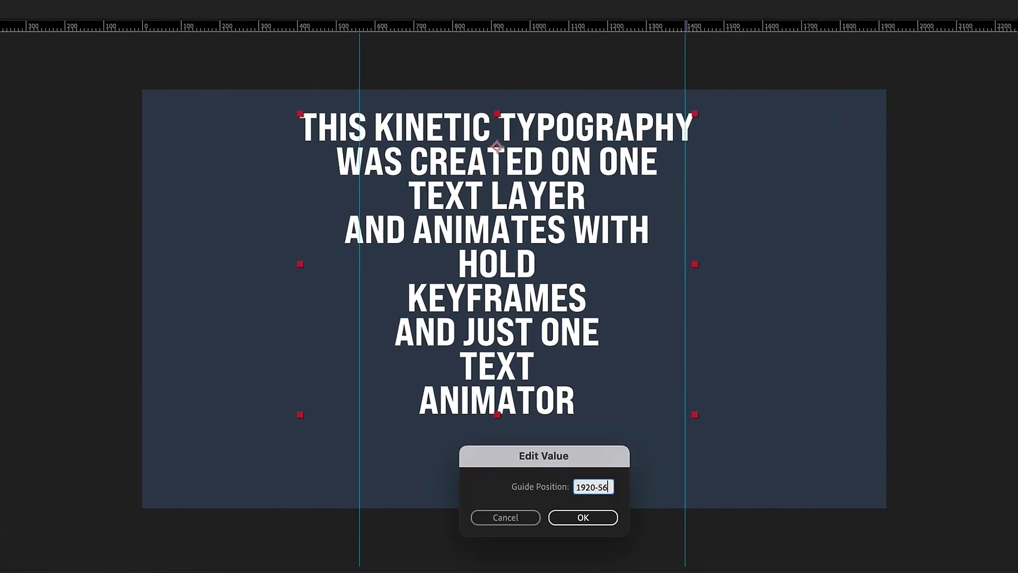
key("Return")
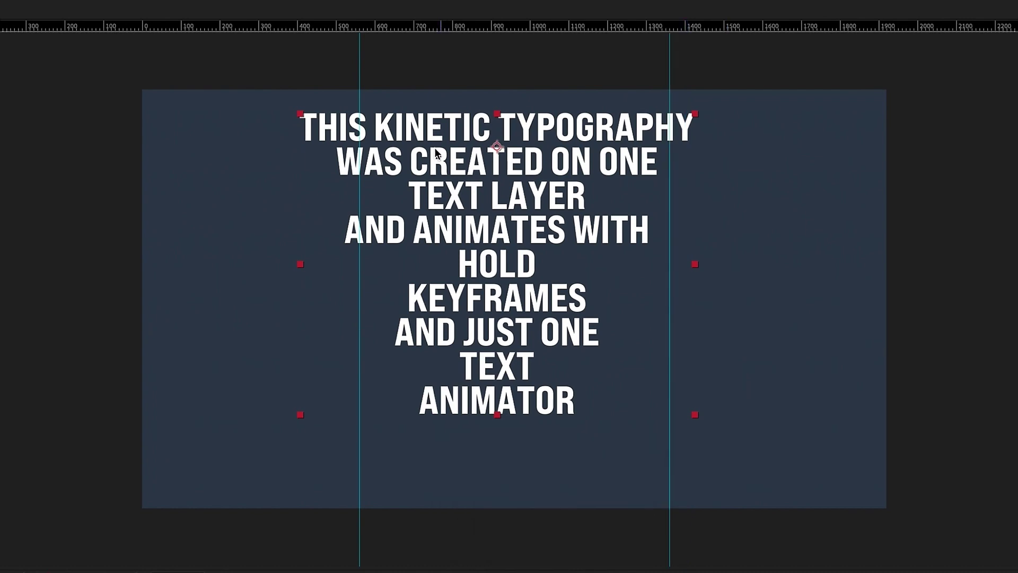
- Center the text's anchor point and align the block horizontally and vertically in the comp
left_click_drag(448, 154, 473, 159)
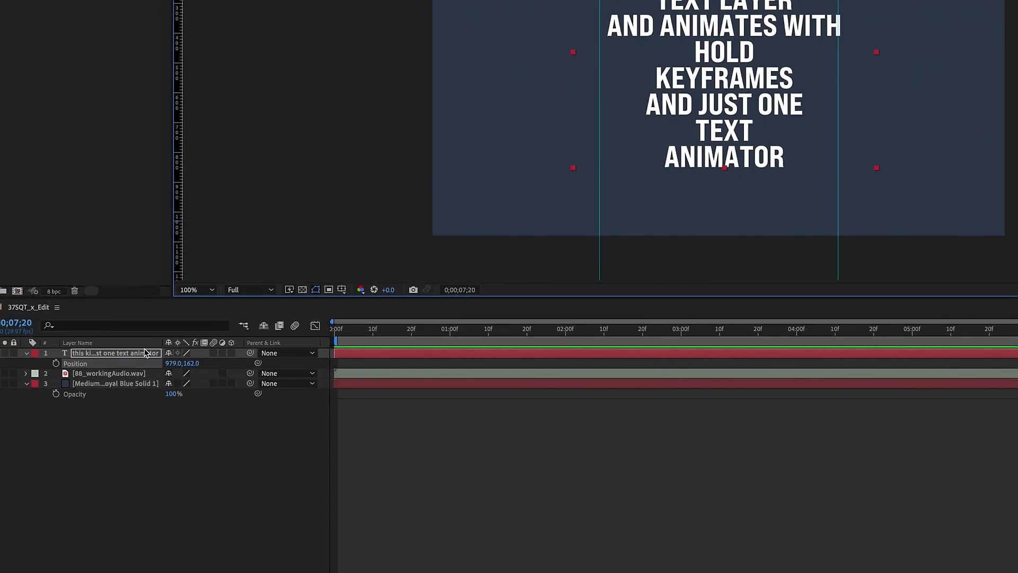
right_click(16, 516)
mouse_move(18, 506)
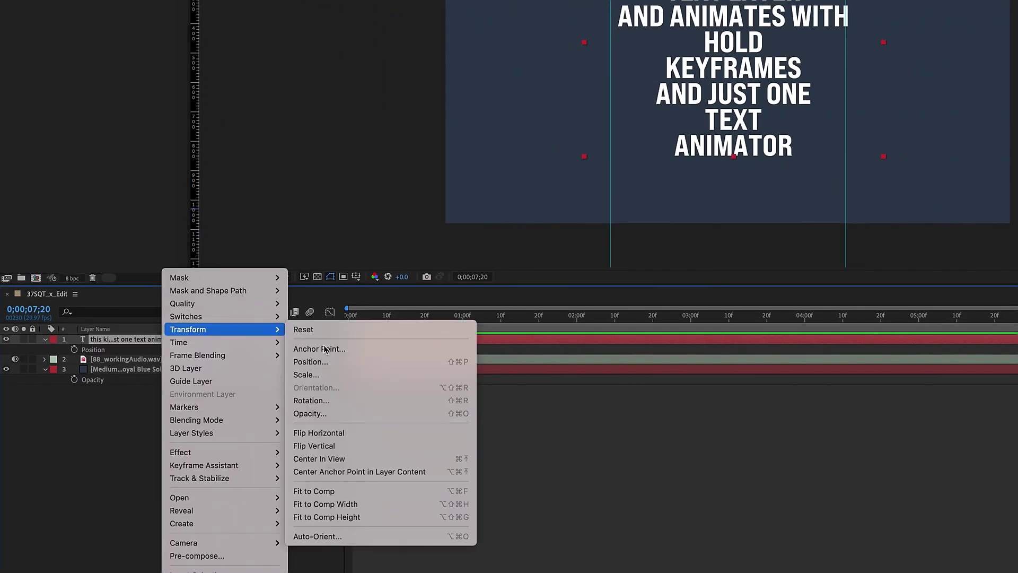
left_click(386, 472)
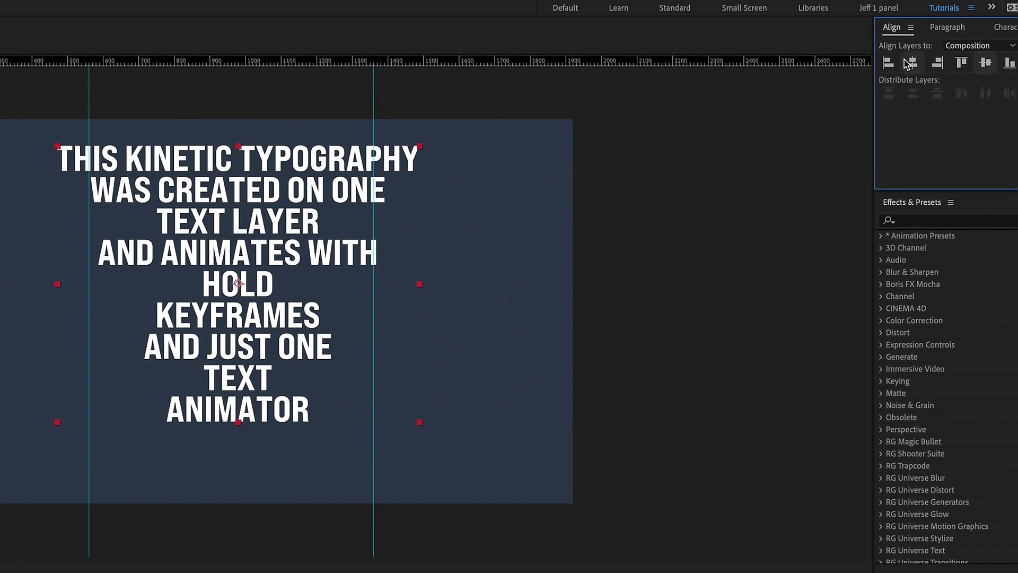
left_click(909, 63)
left_click(985, 64)
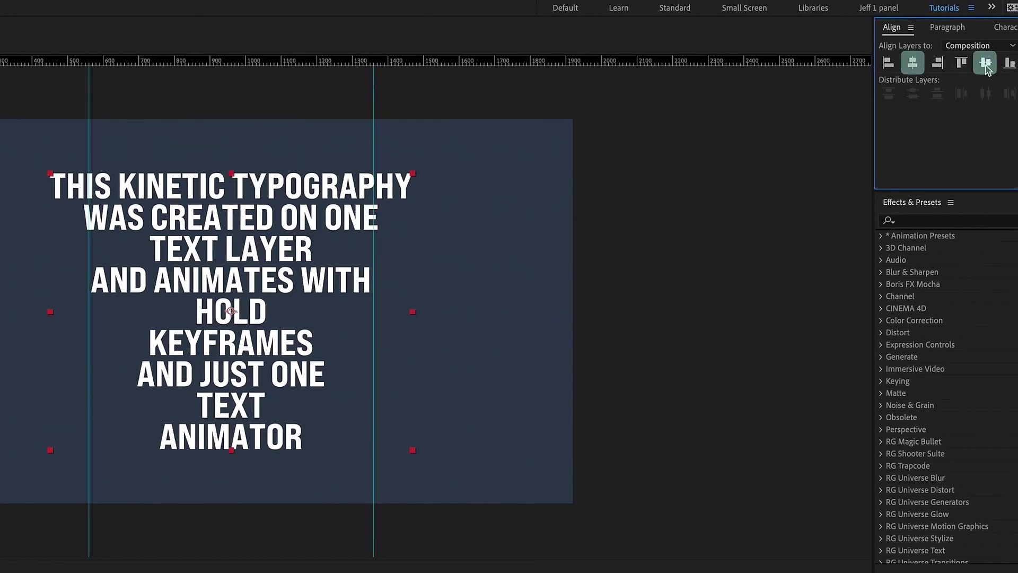
triple_click(163, 185)
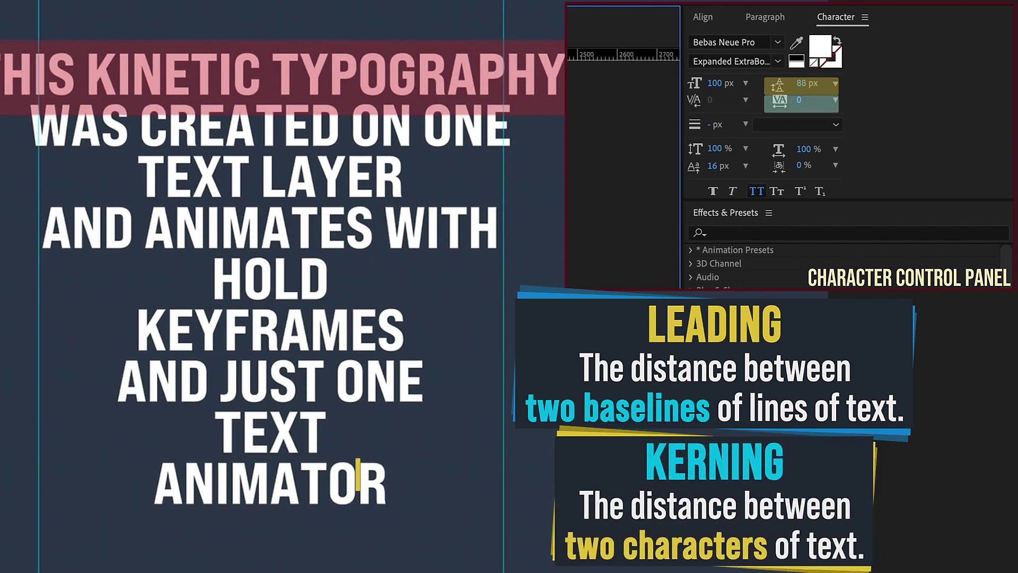
- Resize THIS KINETIC TYPOGRAPHY, WAS CREATED ON ONE and TEXT LAYER to fit between the guides
left_click_drag(714, 83, 570, 83)
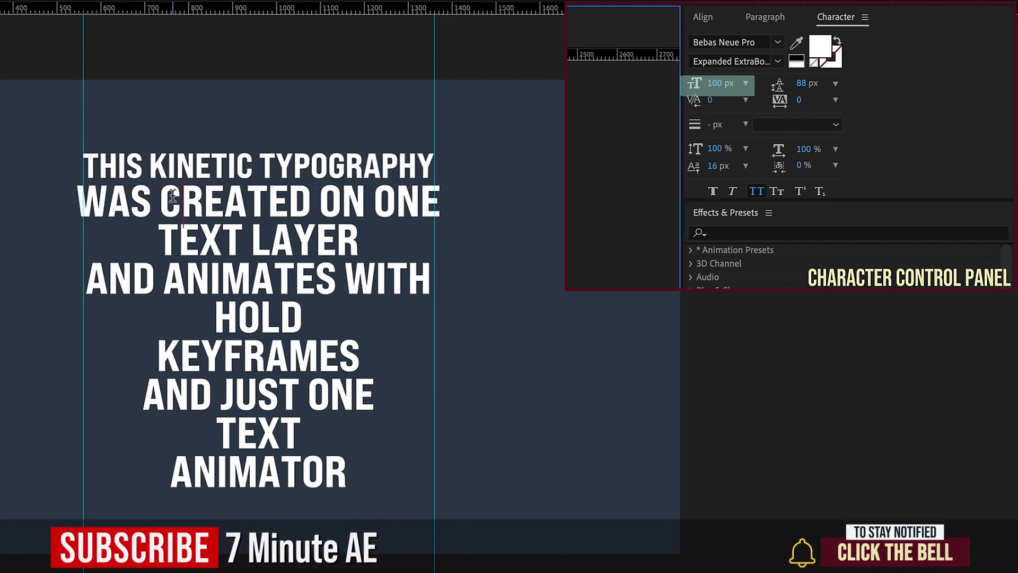
left_click_drag(675, 85, 687, 82)
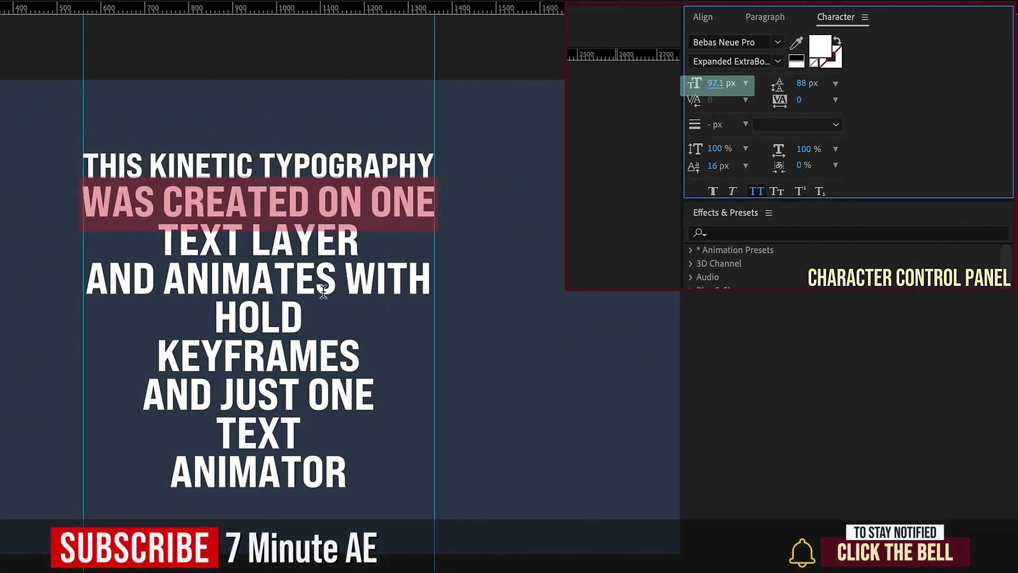
left_click_drag(689, 84, 880, 84)
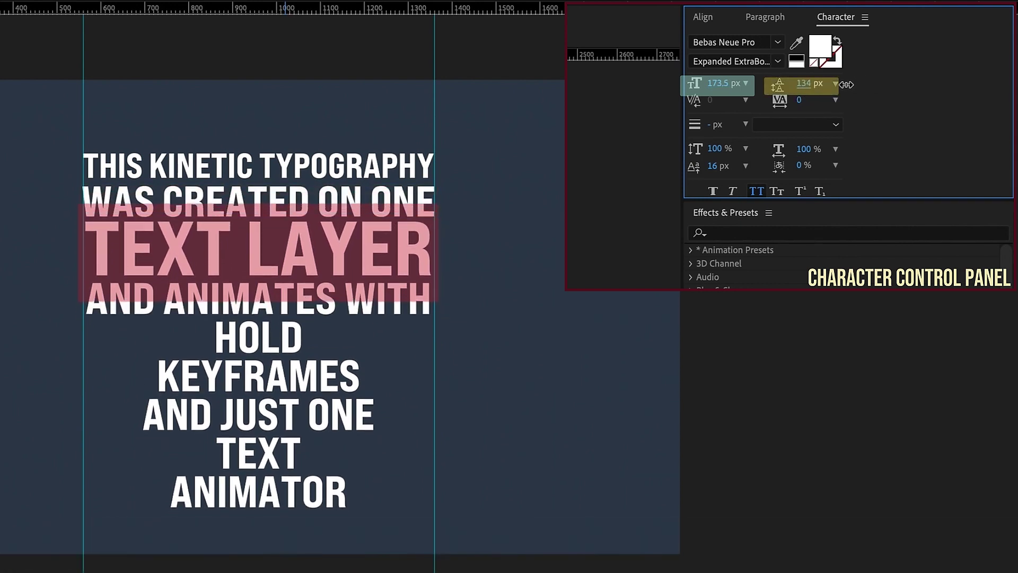
- Enlarge AND ANIMATES WITH, HOLD and KEYFRAMES to span the guide width
triple_click(333, 287)
left_click_drag(709, 86, 957, 85)
left_click(220, 344)
triple_click(220, 344)
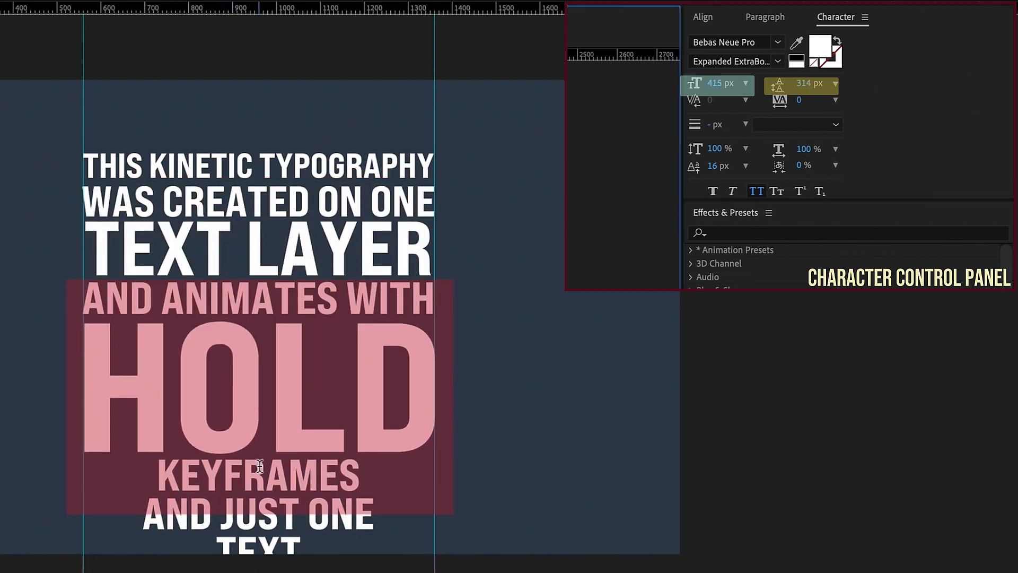
triple_click(259, 474)
left_click_drag(715, 84, 841, 83)
key("Escape")
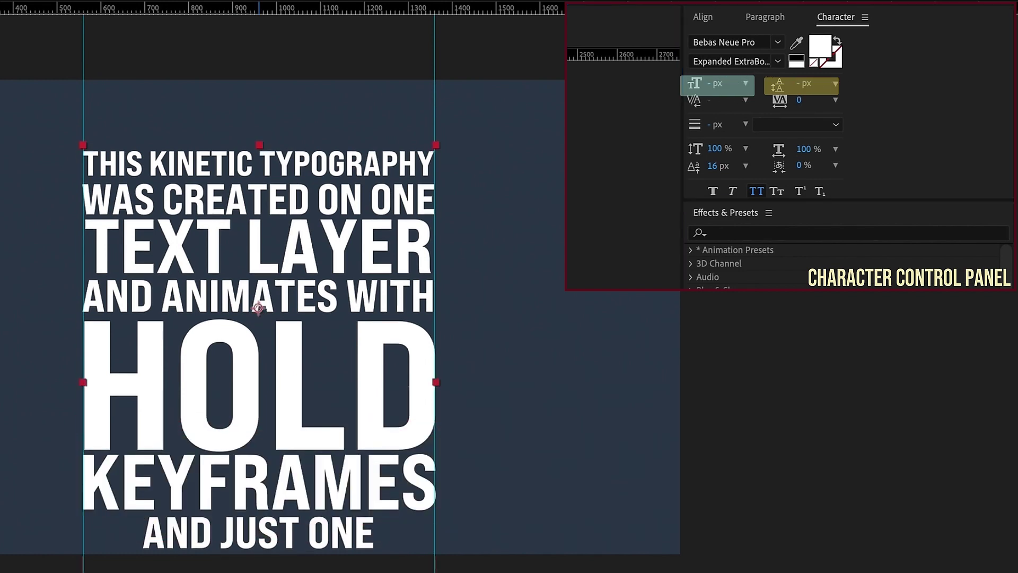
- Nudge the text block up and enlarge AND JUST ONE with more spacing above
key("shift+Up")
key("shift+Up")
key("shift+Up")
key("shift+Up")
key("shift+Up")
key("shift+Up")
key("shift+Up")
key("shift+Up")
key("shift+Up")
key("shift+Up")
key("shift+Up")
key("shift+Up")
key("shift+Up")
key("shift+Up")
key("shift+Up")
key("shift+Up")
key("shift+Up")
key("shift+Up")
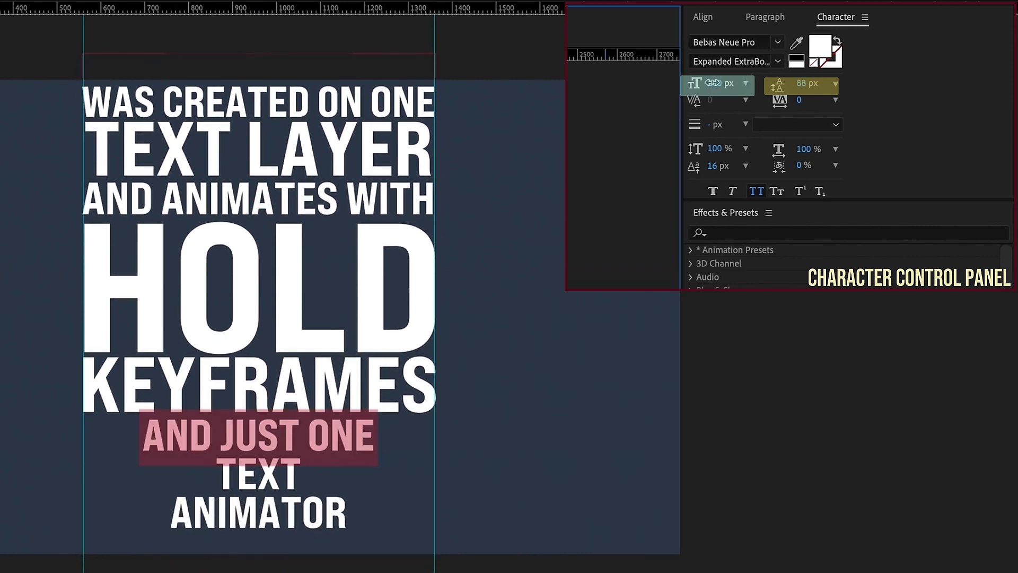
left_click_drag(713, 82, 740, 83)
left_click_drag(807, 83, 826, 85)
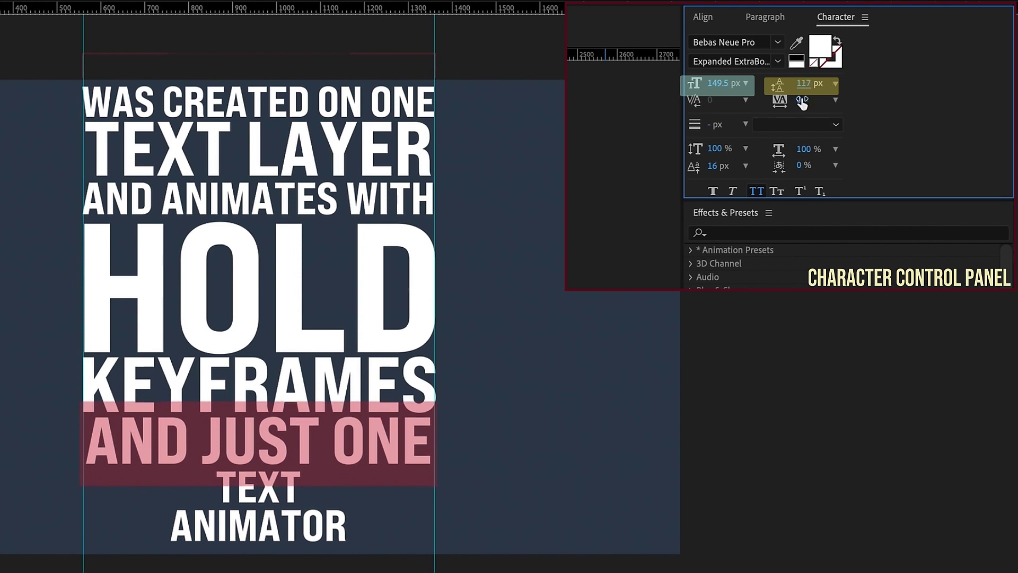
- Join TEXT and ANIMATOR onto one line, enlarge it and widen the spacing above
left_click(172, 519)
key("BackSpace")
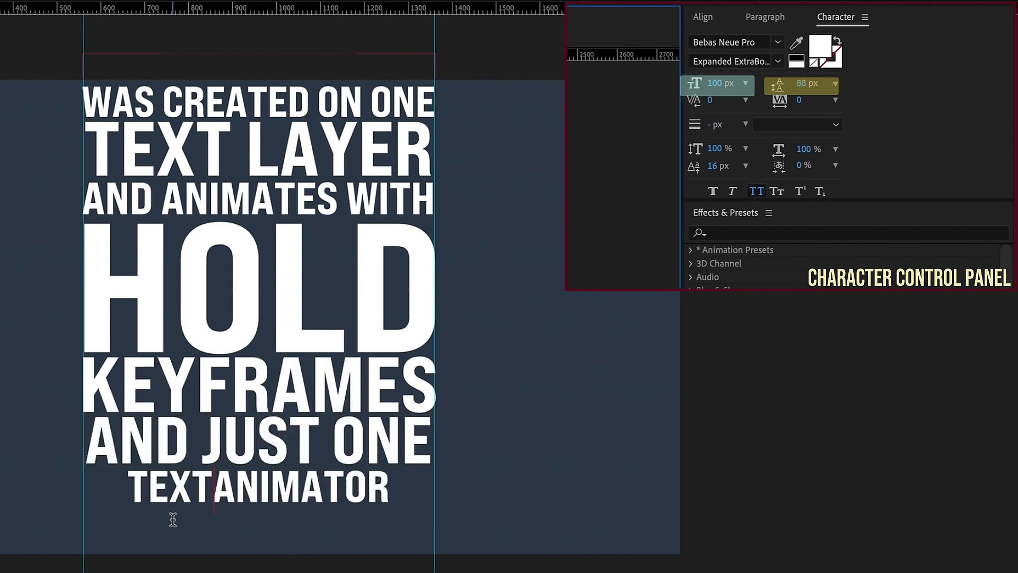
triple_click(186, 491)
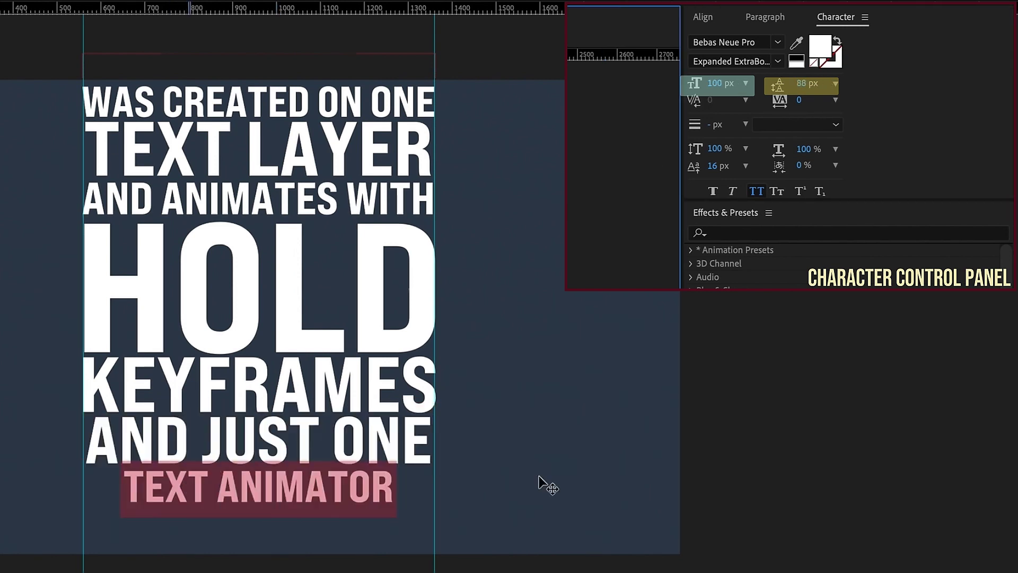
left_click_drag(714, 82, 963, 75)
left_click_drag(804, 93, 830, 83)
- Check the sizes of the KEYFRAMES and HOLD lines
triple_click(235, 388)
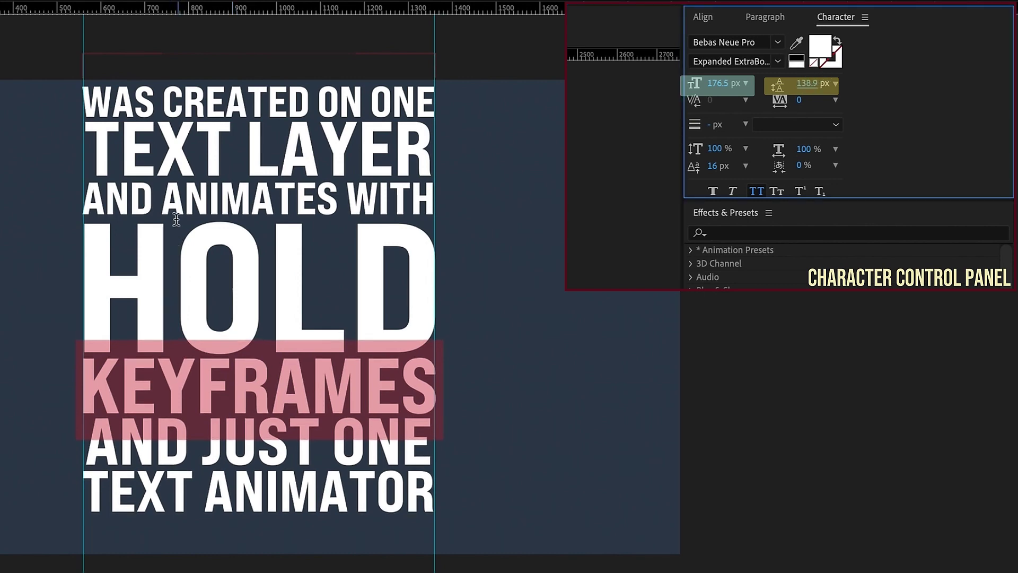
left_click(164, 269)
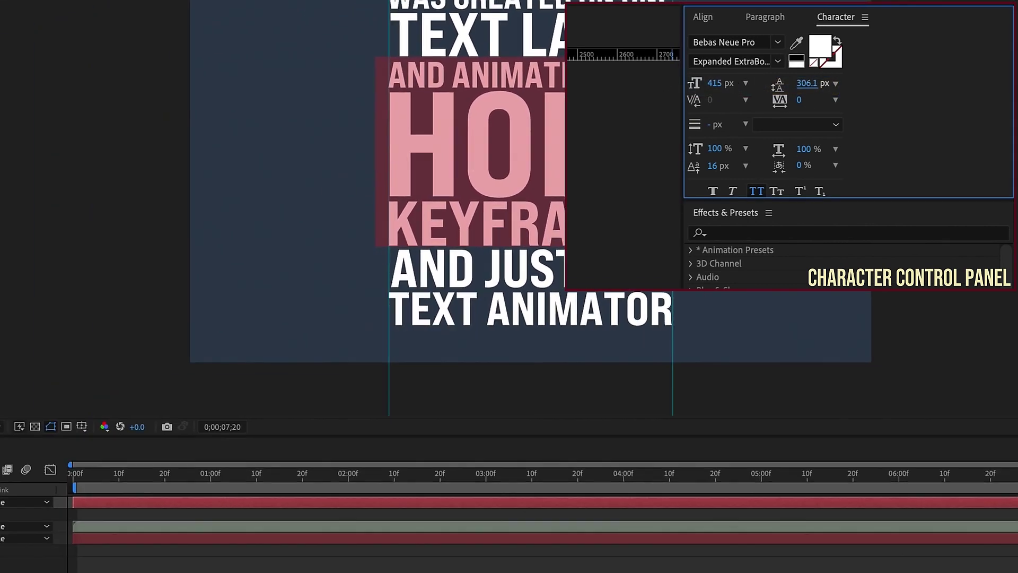
right_click(53, 493)
- Center the anchor point in the layer content and align the text vertically in the comp
mouse_move(123, 348)
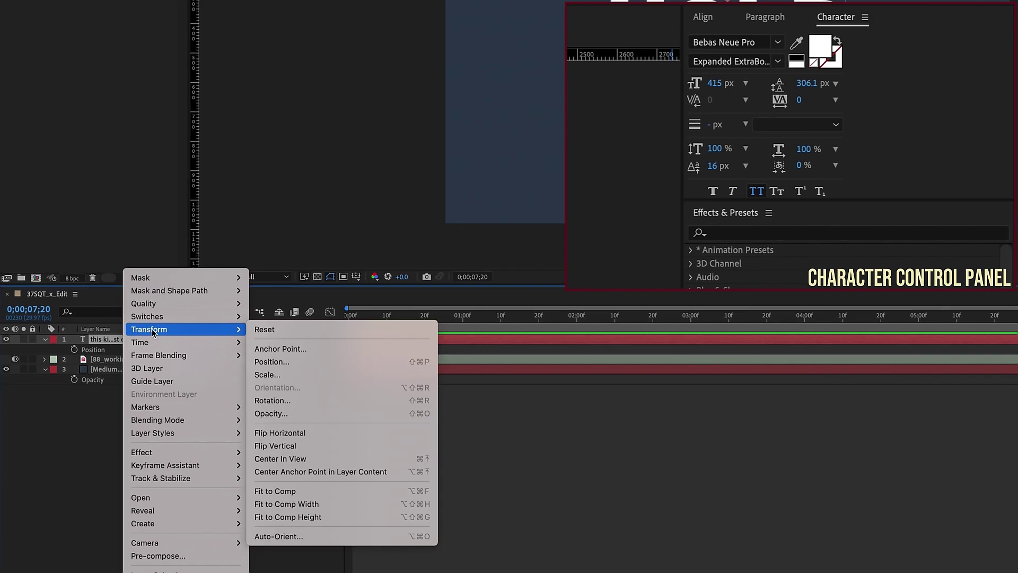
left_click(321, 472)
left_click(702, 16)
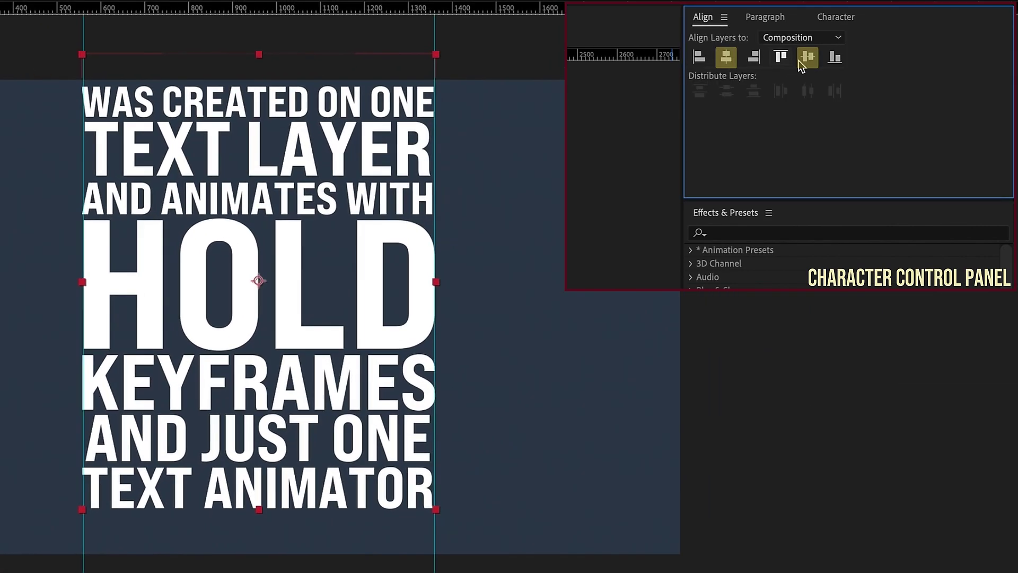
left_click(802, 58)
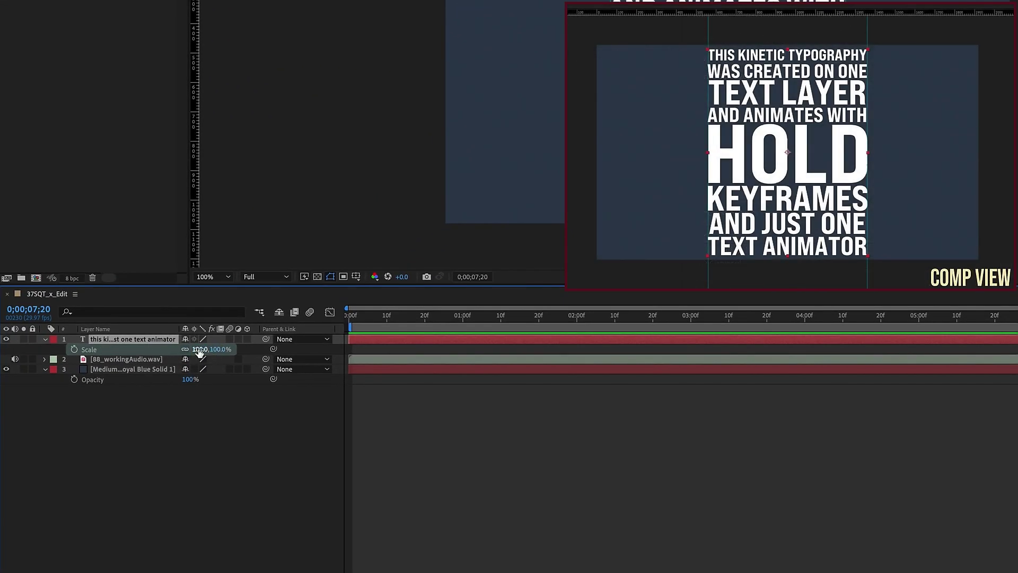
- Scale the text layer to 90% and remove both vertical guides
left_click(200, 350)
type("90")
key("Return")
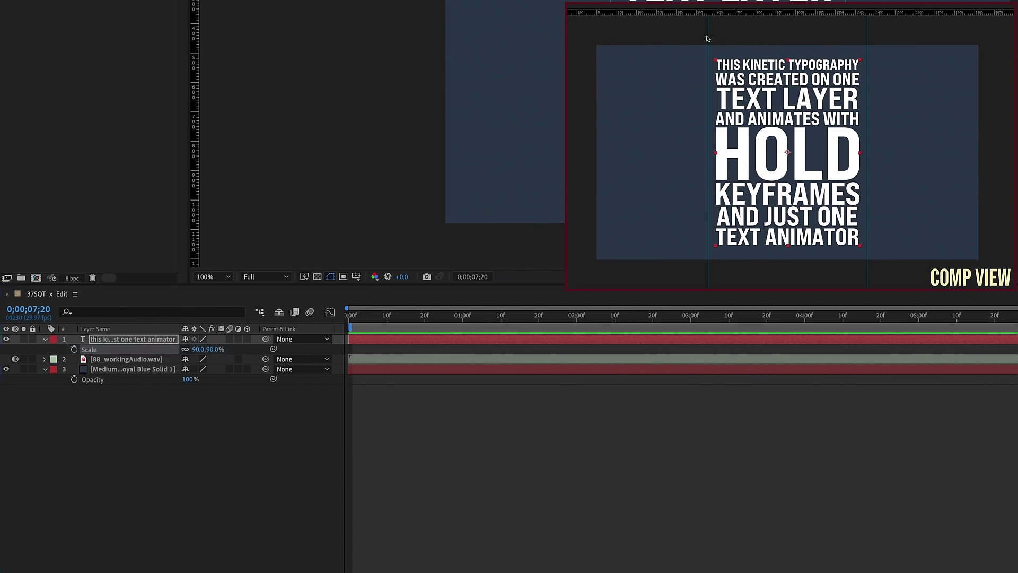
left_click_drag(707, 39, 707, 8)
left_click_drag(868, 44, 868, 11)
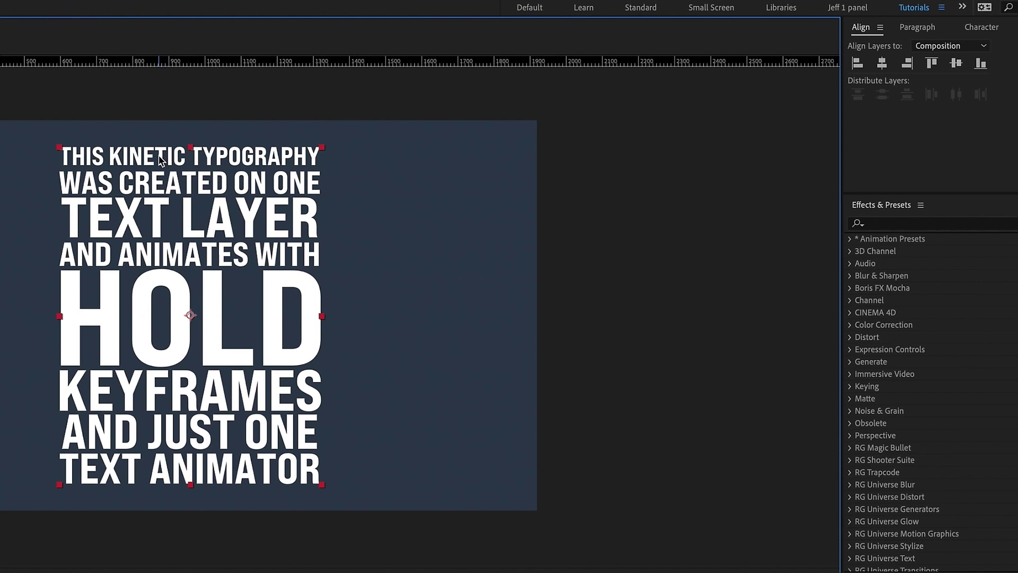
- Color the THIS KINETIC TYPOGRAPHY line bright blue
triple_click(159, 159)
left_click(968, 54)
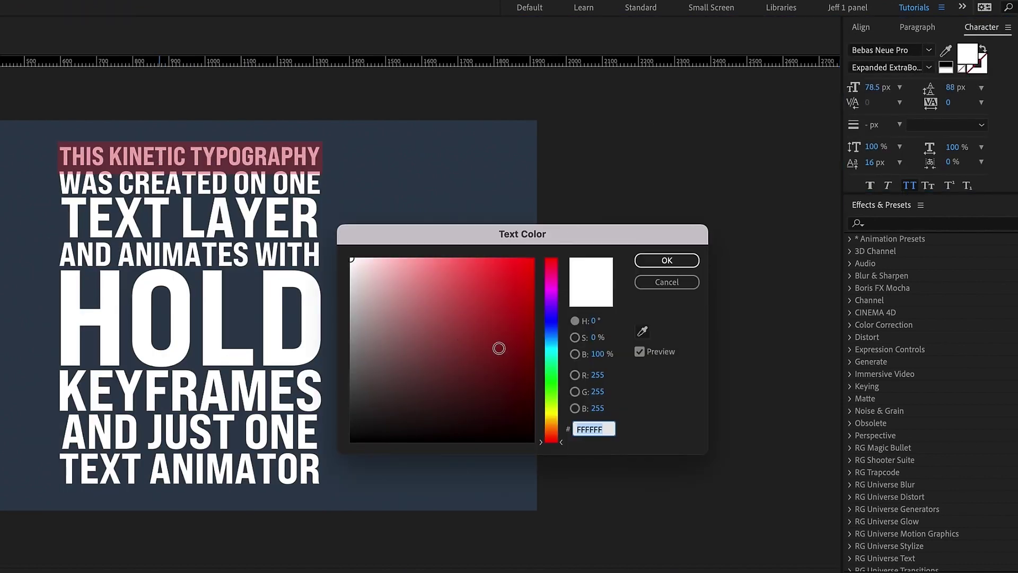
left_click(551, 338)
left_click_drag(519, 281, 493, 253)
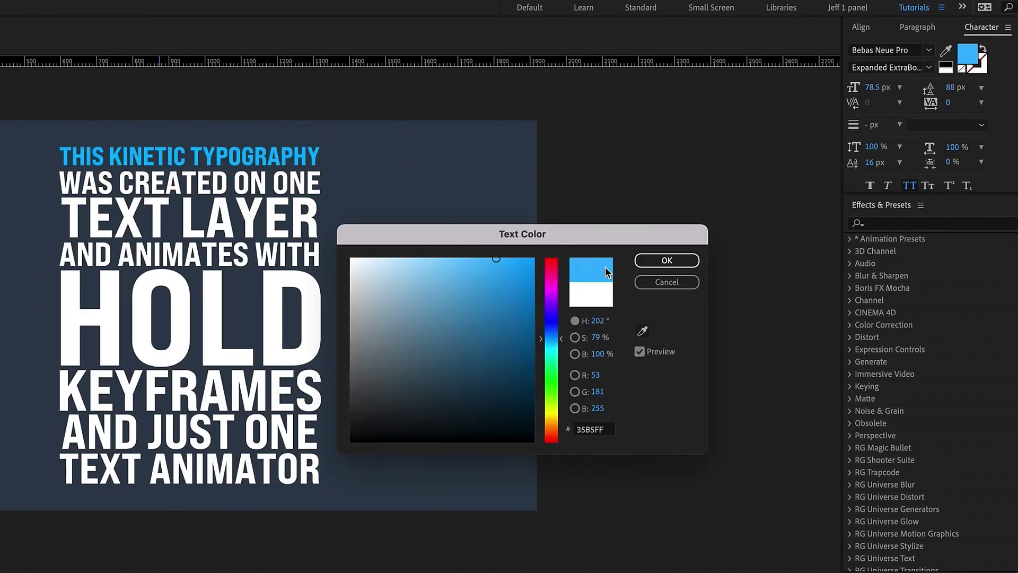
left_click(639, 261)
- Color the TEXT LAYER line orange
triple_click(255, 223)
left_click(969, 54)
left_click(551, 426)
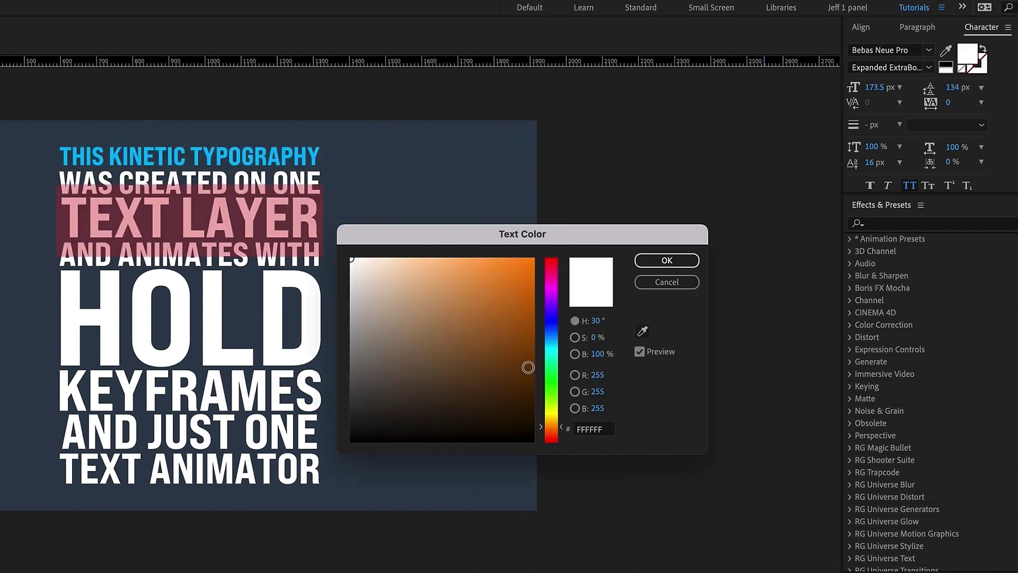
left_click(495, 265)
key("Return")
- Color the HOLD line a pinkish red
left_click_drag(59, 245, 322, 406)
left_click(968, 54)
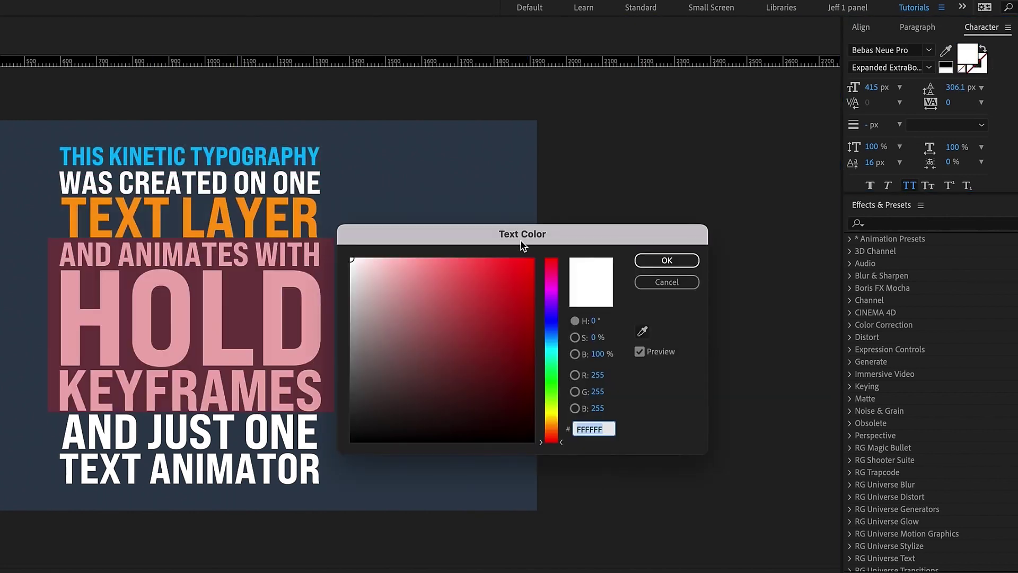
left_click_drag(525, 259, 459, 258)
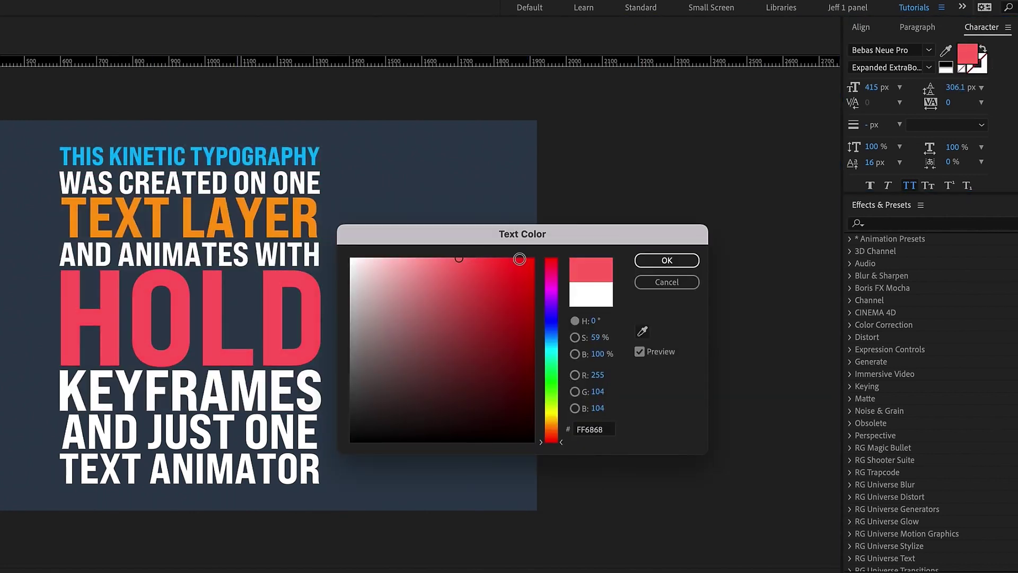
left_click(667, 261)
- Color the word KEYFRAMES green
double_click(222, 395)
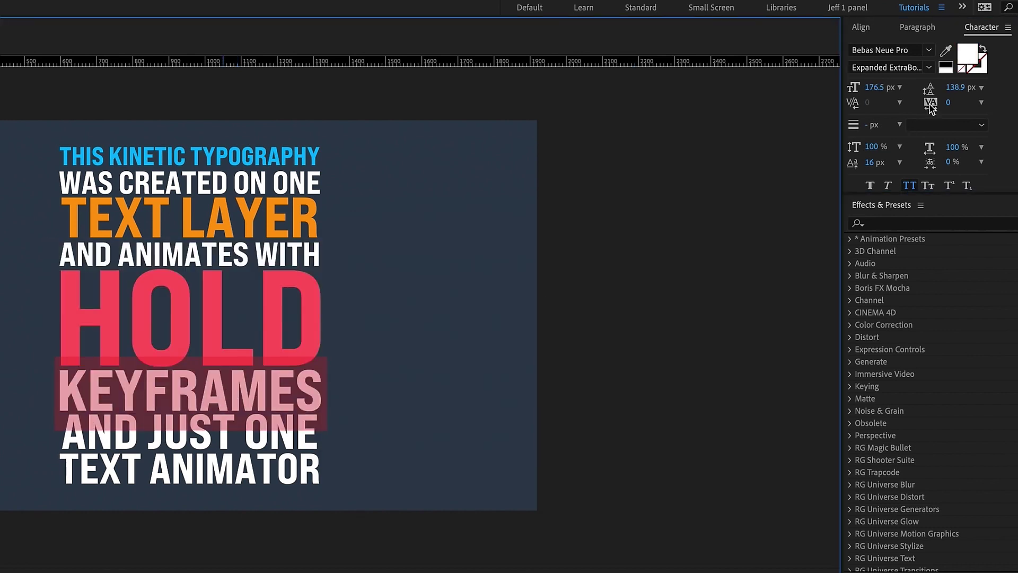
left_click(968, 54)
left_click_drag(538, 425, 538, 421)
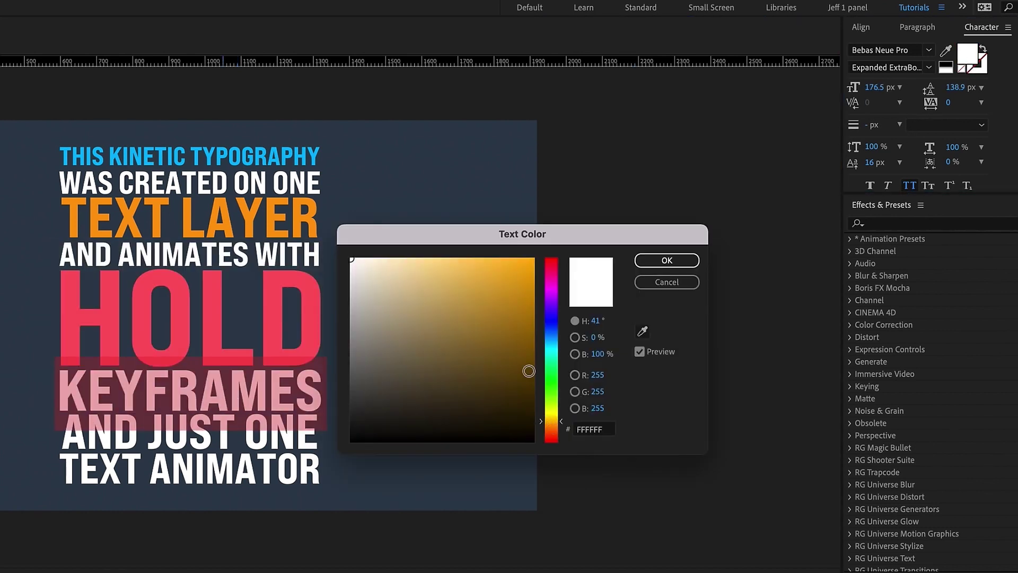
left_click_drag(513, 323, 481, 242)
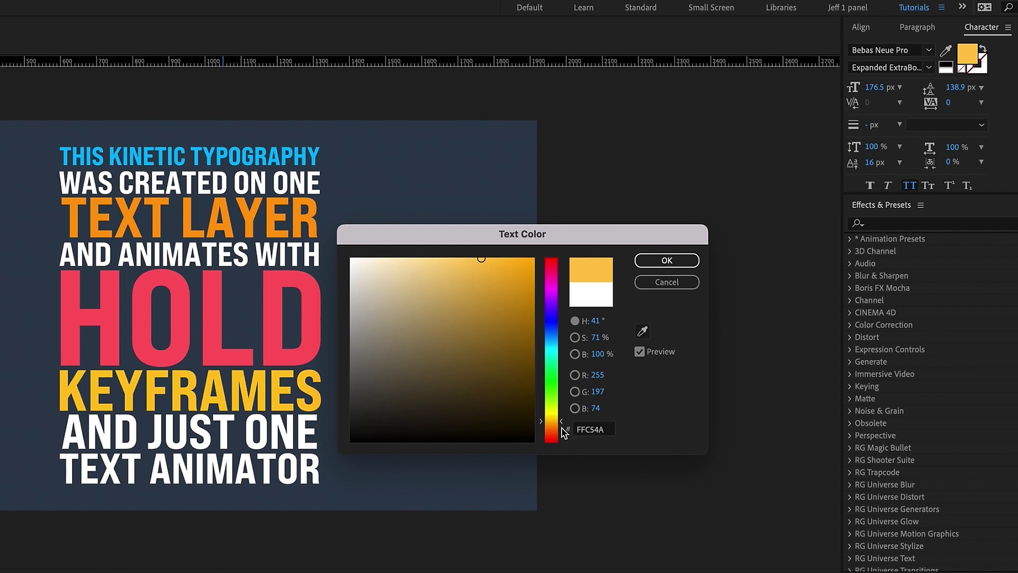
left_click_drag(551, 421, 551, 390)
left_click(475, 291)
left_click(667, 260)
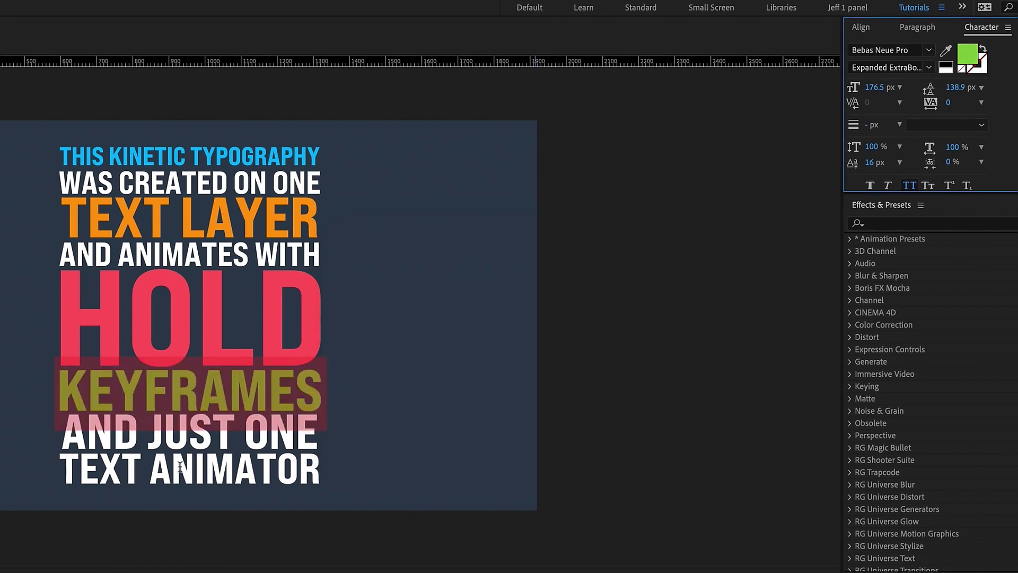
- Color the TEXT ANIMATOR line pink
left_click(180, 467)
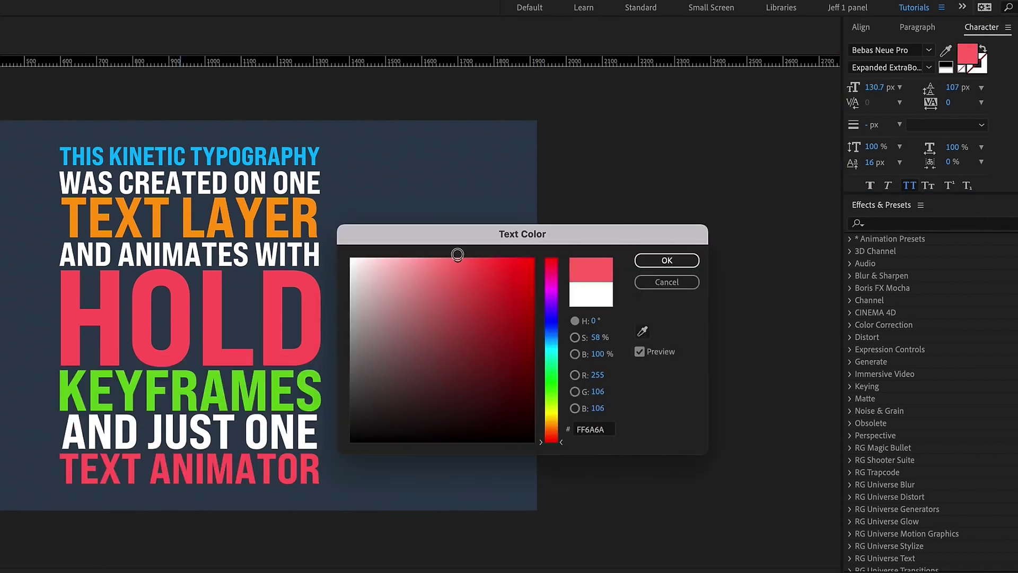
left_click(555, 281)
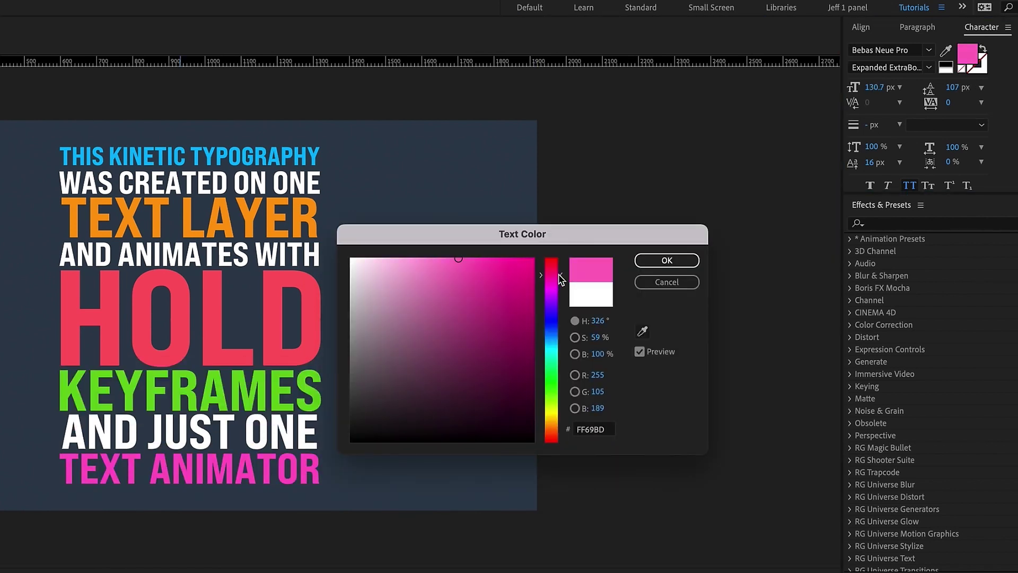
left_click(667, 261)
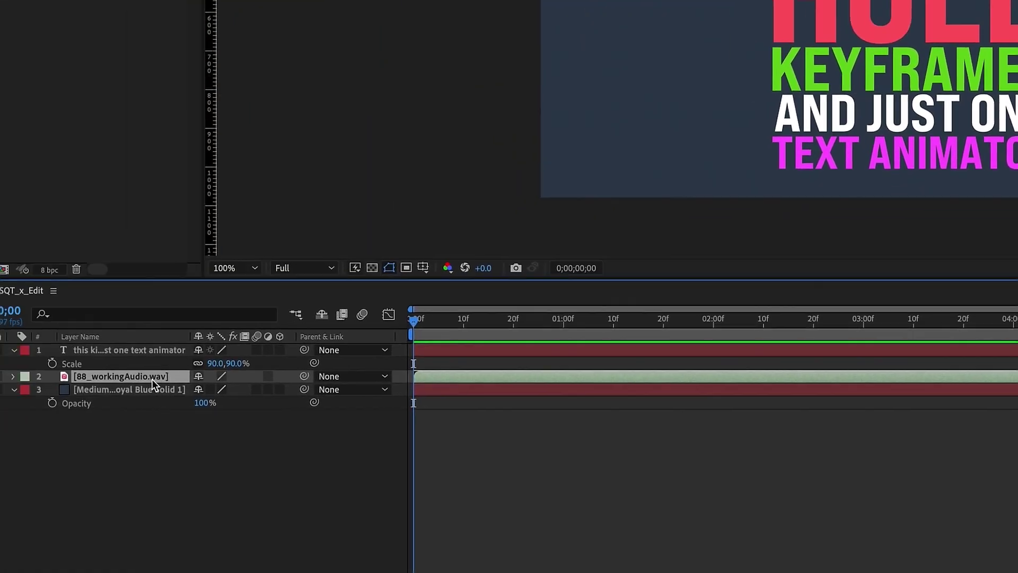
- Show the audio waveform, move the current time to 0;00;00;03, and select the text layer
key("l")
key("l")
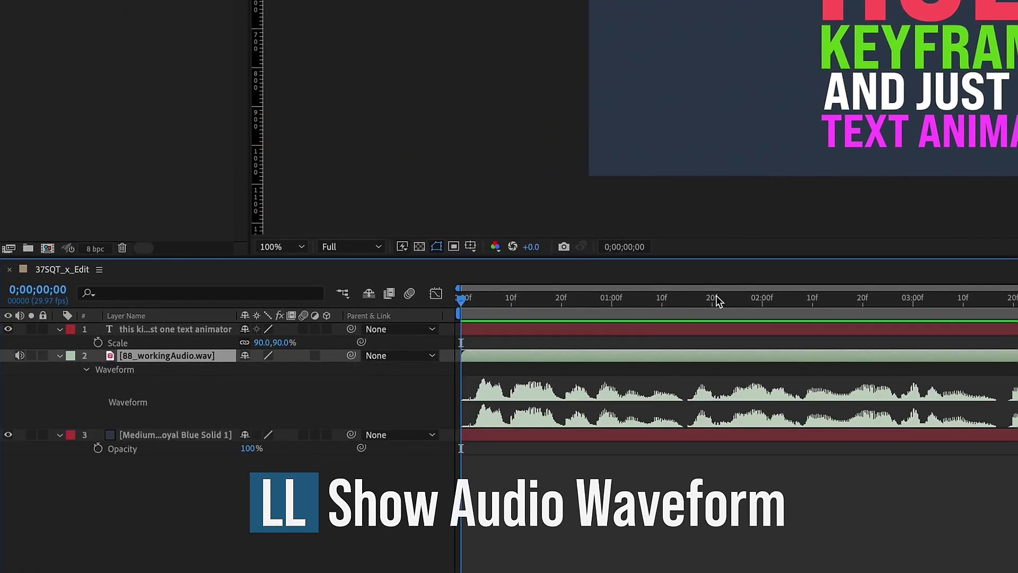
left_click_drag(462, 301, 476, 309)
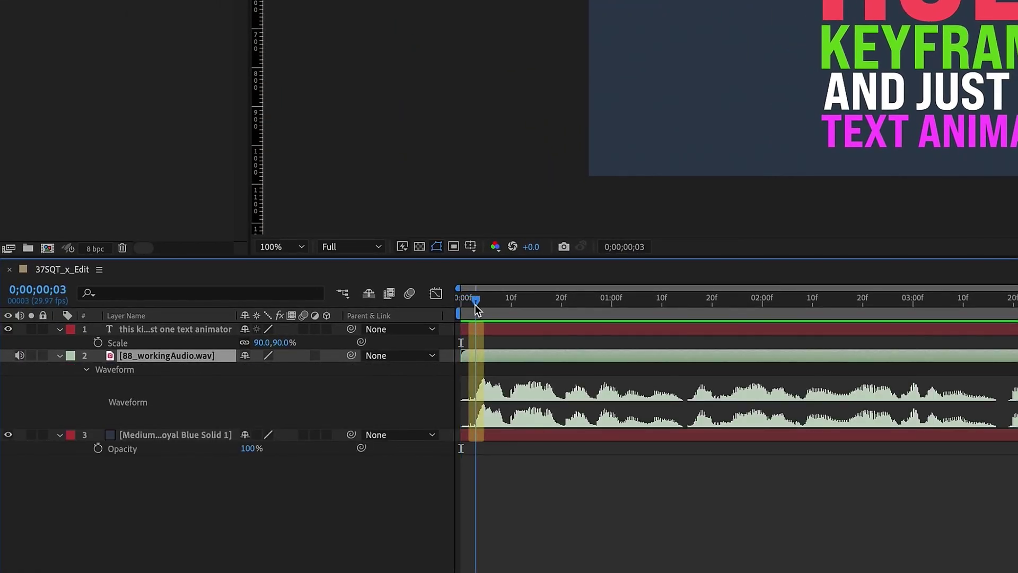
left_click(485, 329)
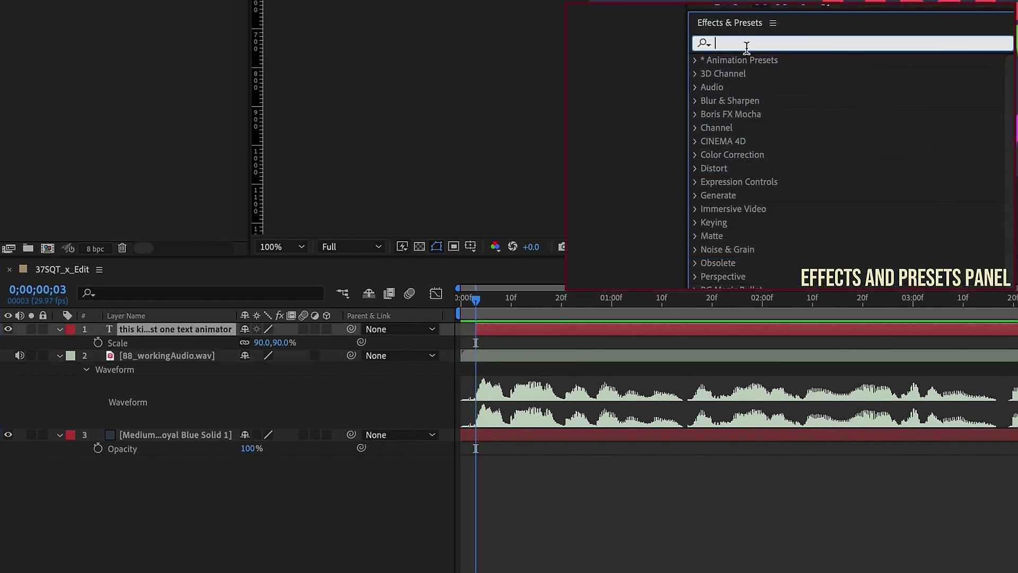
- Apply the Typewriter preset, remove its Start keyframes, and set Start to 100%
type("typ")
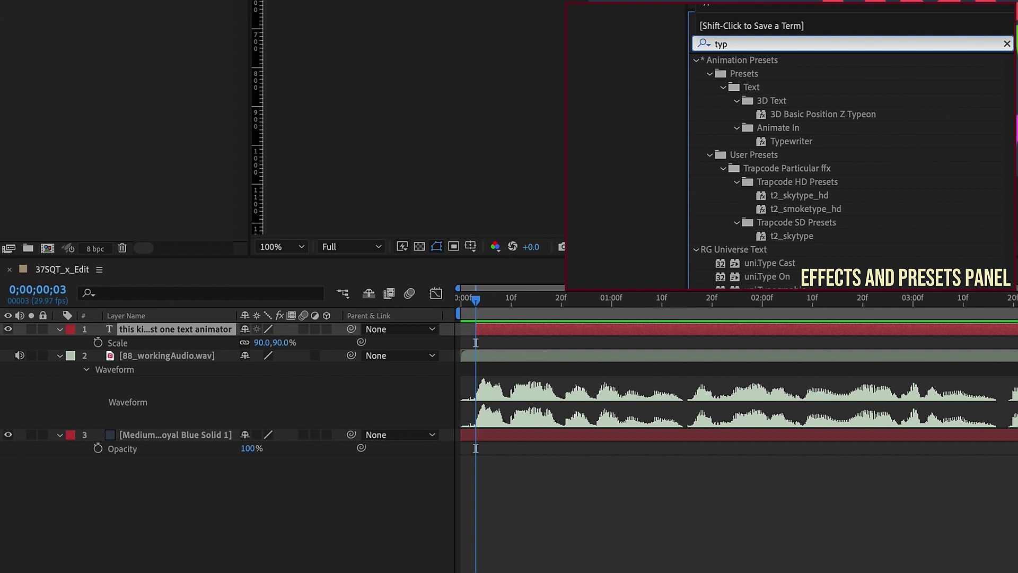
type("ewriter")
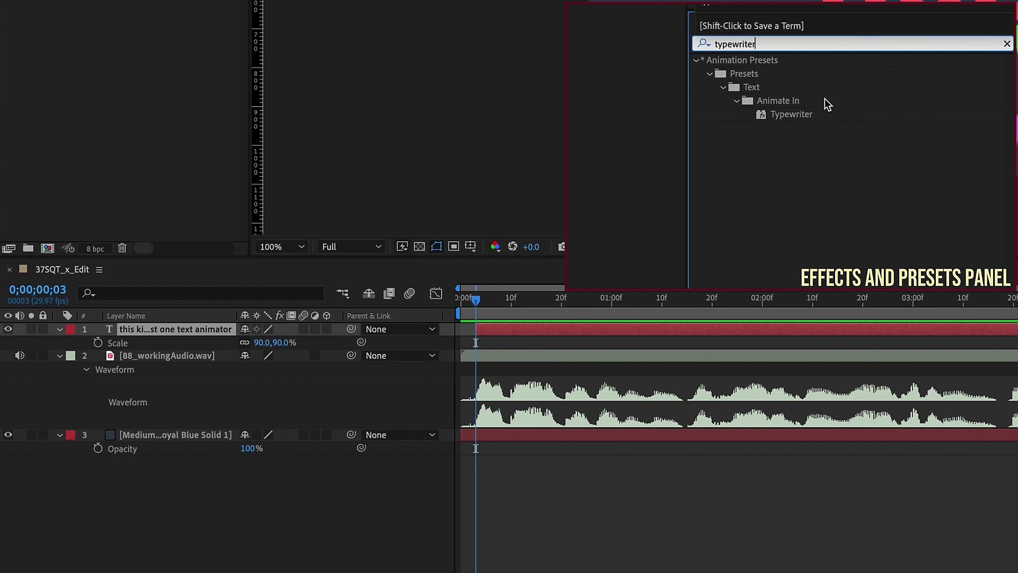
double_click(791, 114)
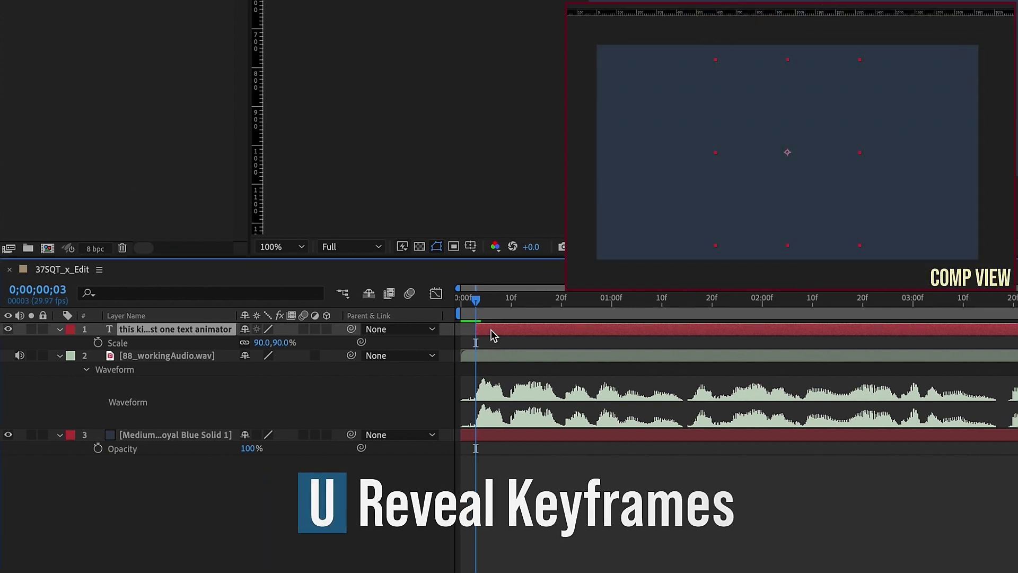
key("u")
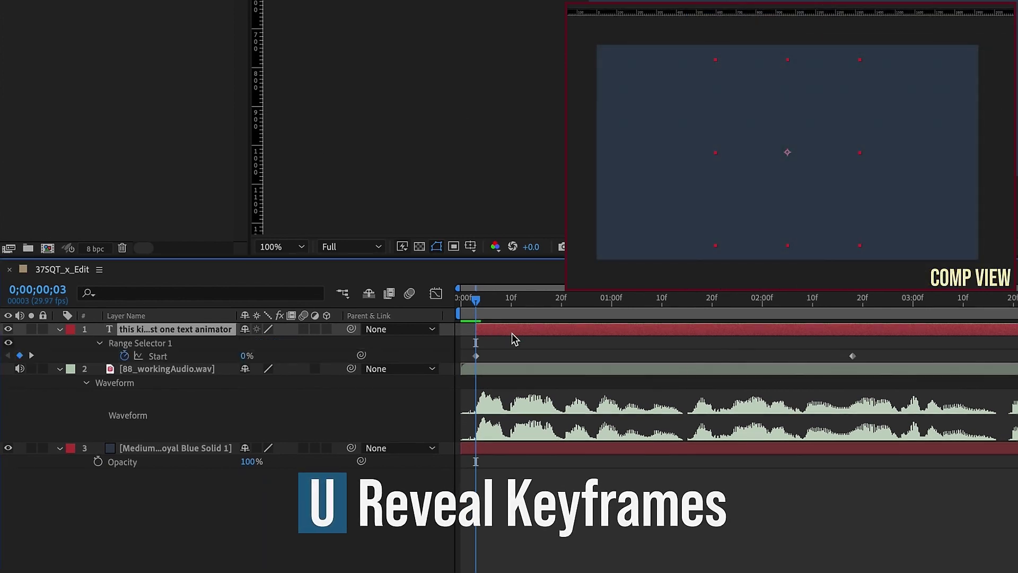
left_click(124, 356)
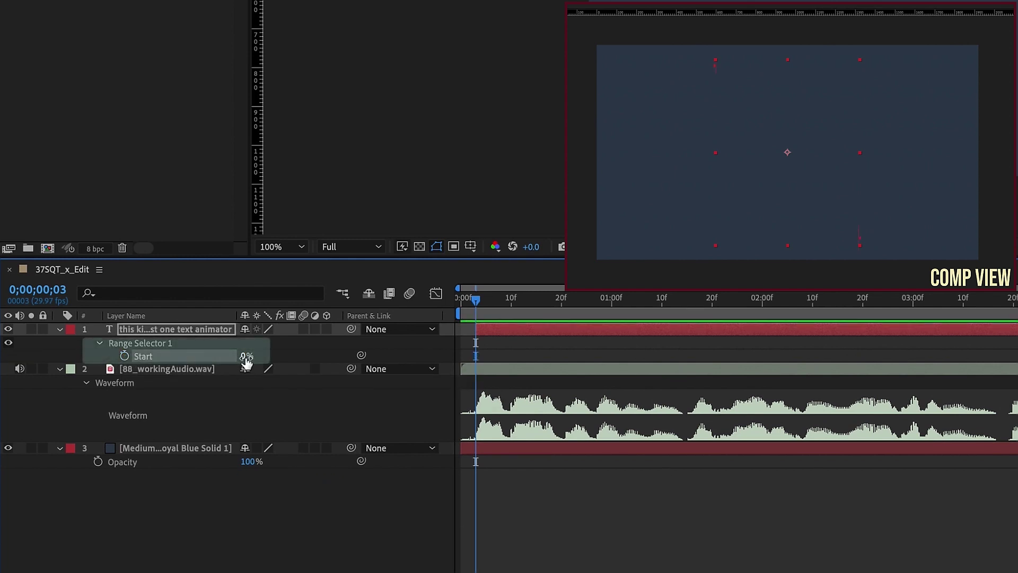
left_click_drag(248, 357, 391, 351)
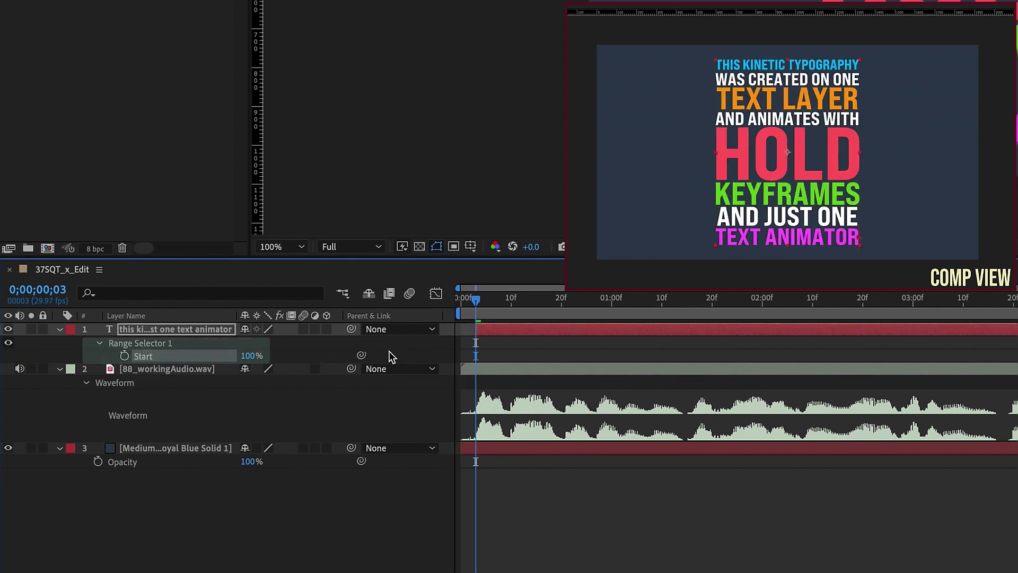
left_click(99, 344)
- Change Range Selector 1's Advanced Based On option from Characters to Words
left_click(99, 344)
left_click(111, 396)
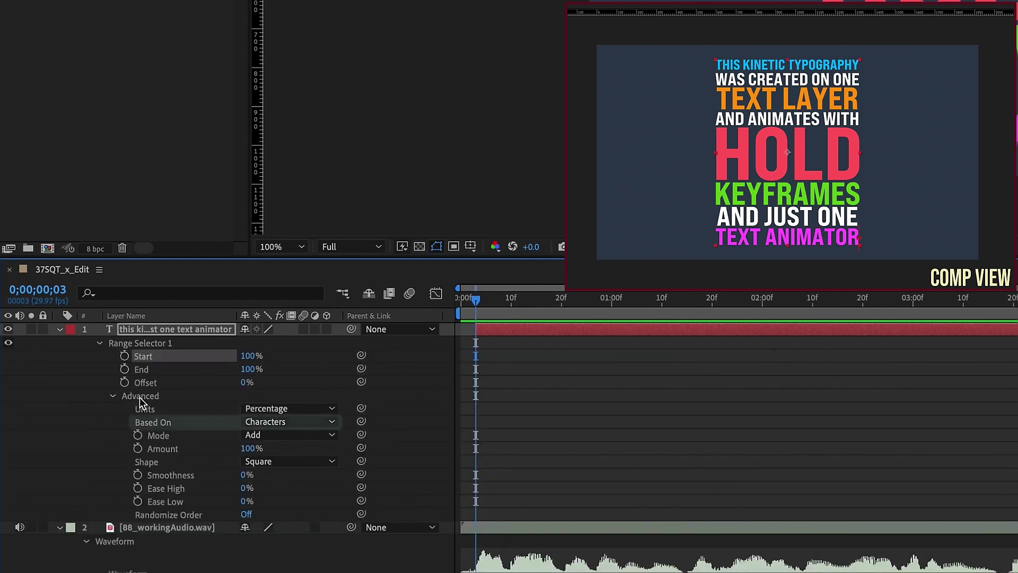
left_click(154, 425)
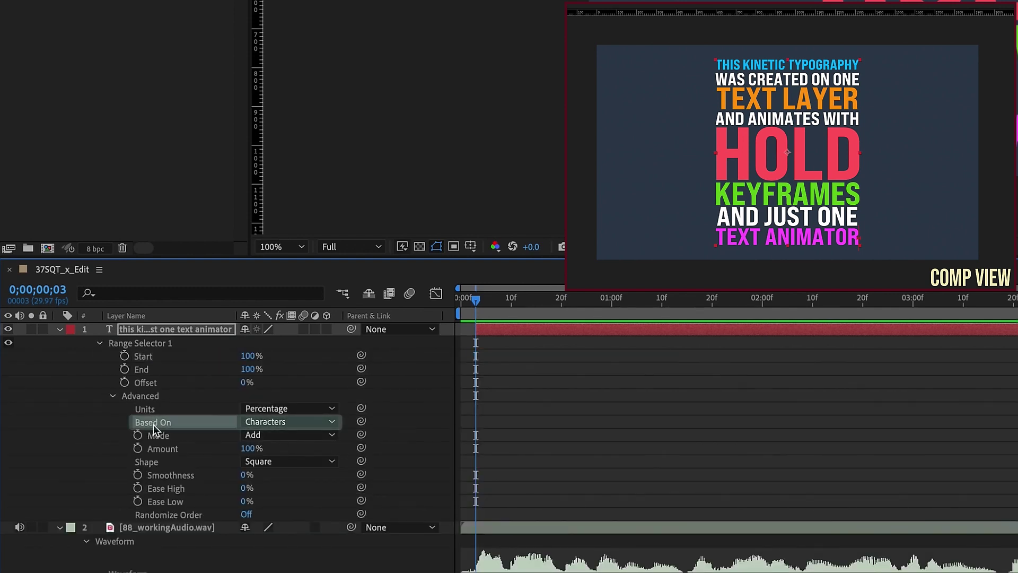
left_click(282, 424)
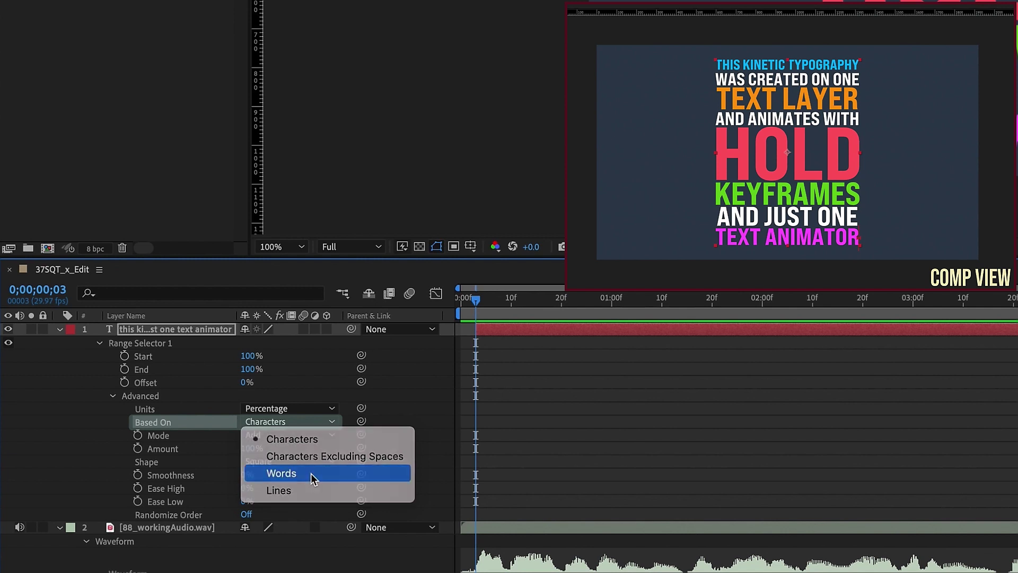
left_click(310, 473)
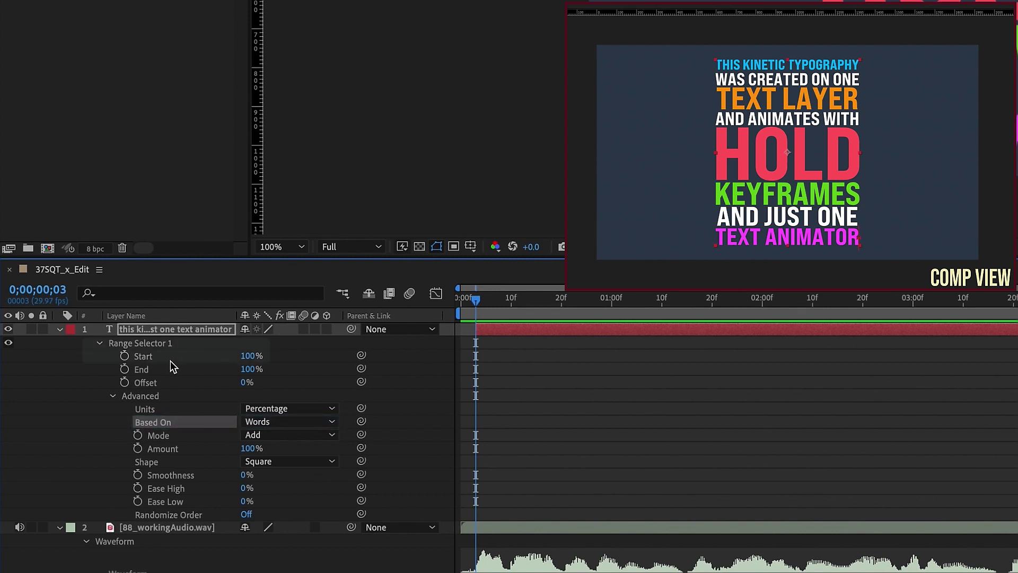
- Keyframe Start at 6% on frame 3 and convert it to a hold keyframe
left_click(124, 357)
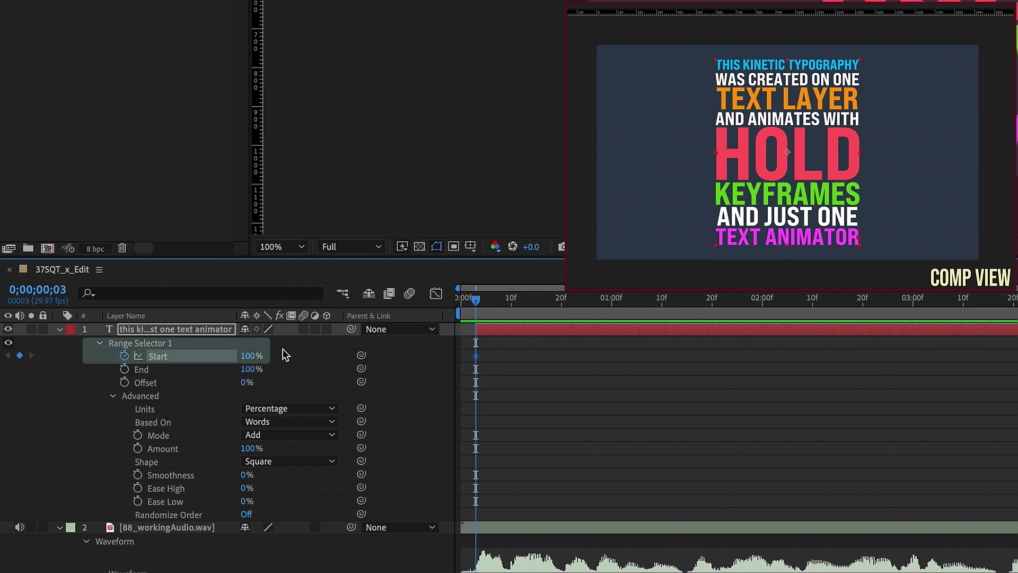
left_click_drag(250, 357, 172, 357)
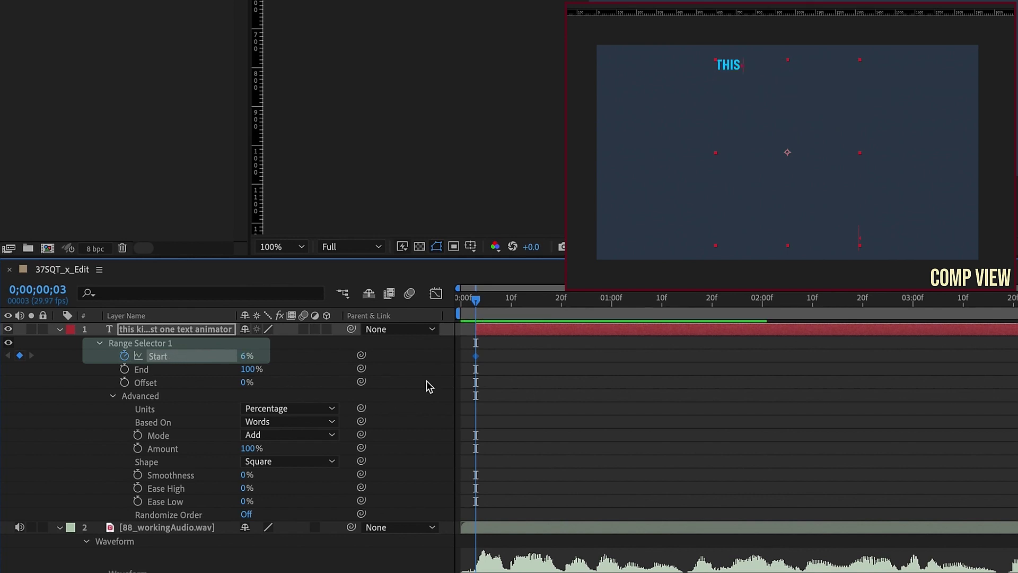
right_click(476, 356)
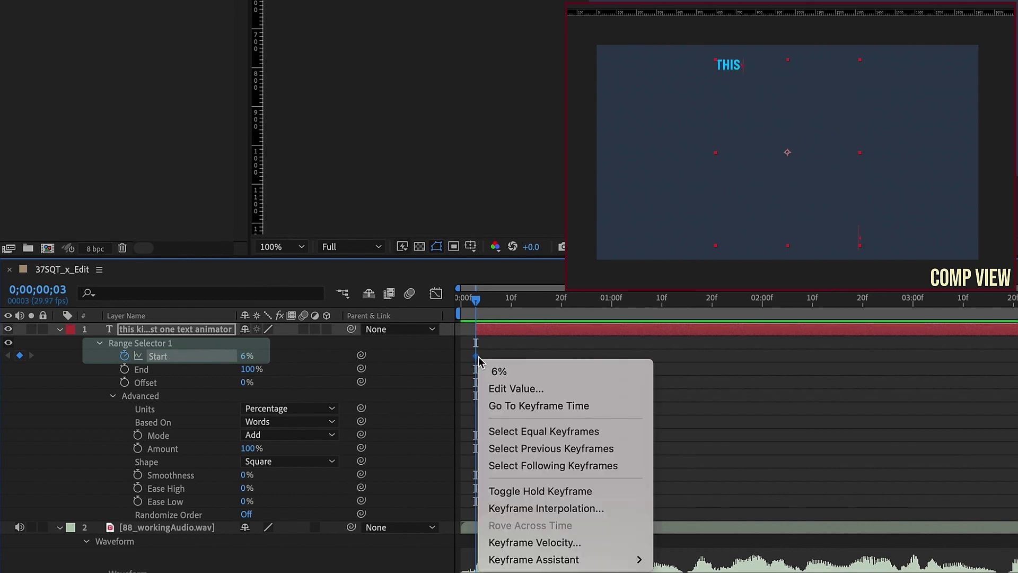
left_click(558, 493)
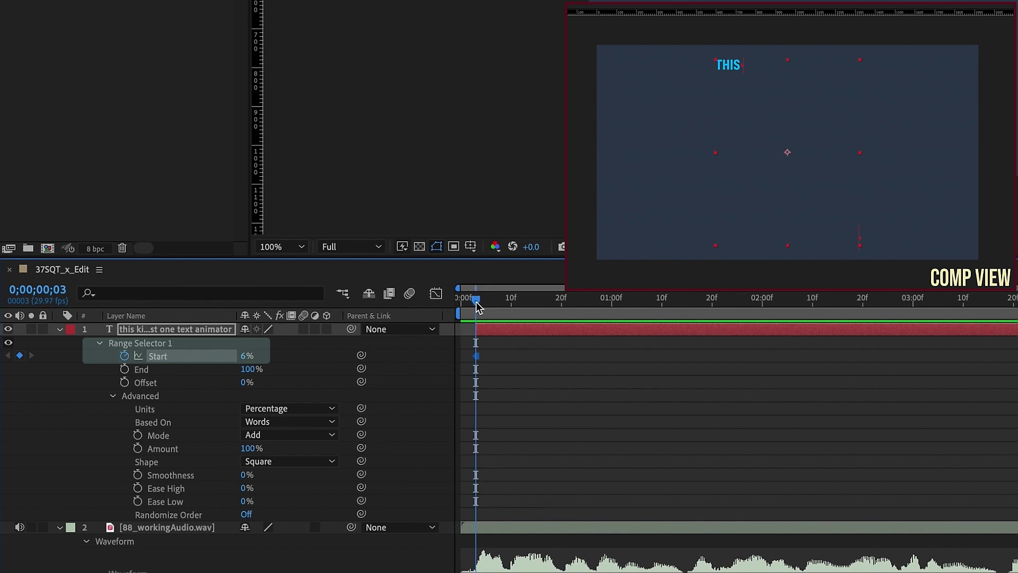
- Keyframe Start step by step to reveal the next words, including TYPOGRAPHY and WAS
left_click_drag(477, 305, 492, 305)
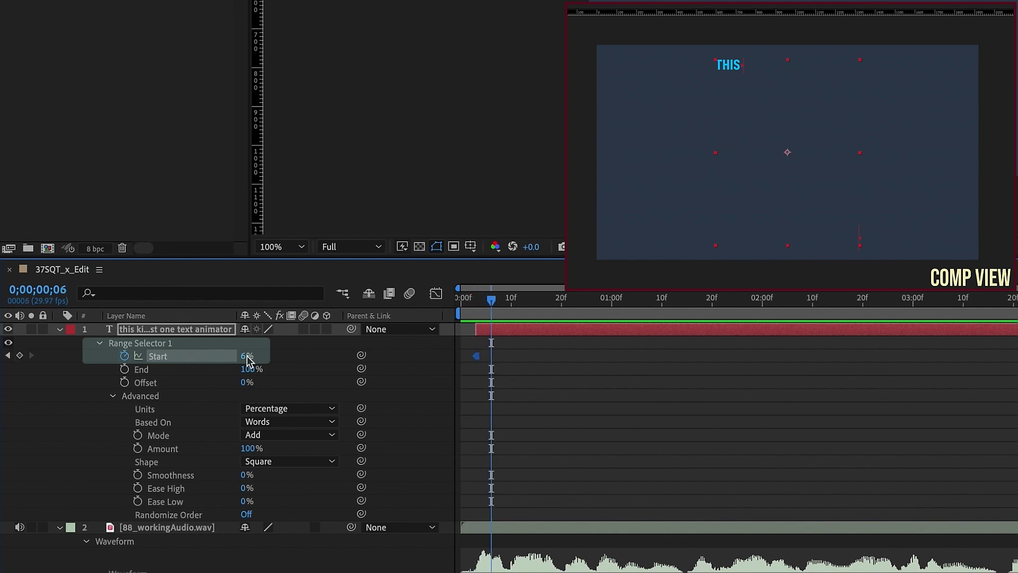
mouse_move(247, 355)
left_mouse_down()
mouse_move(233, 356)
mouse_move(291, 357)
mouse_move(250, 356)
left_mouse_up()
left_click(522, 302)
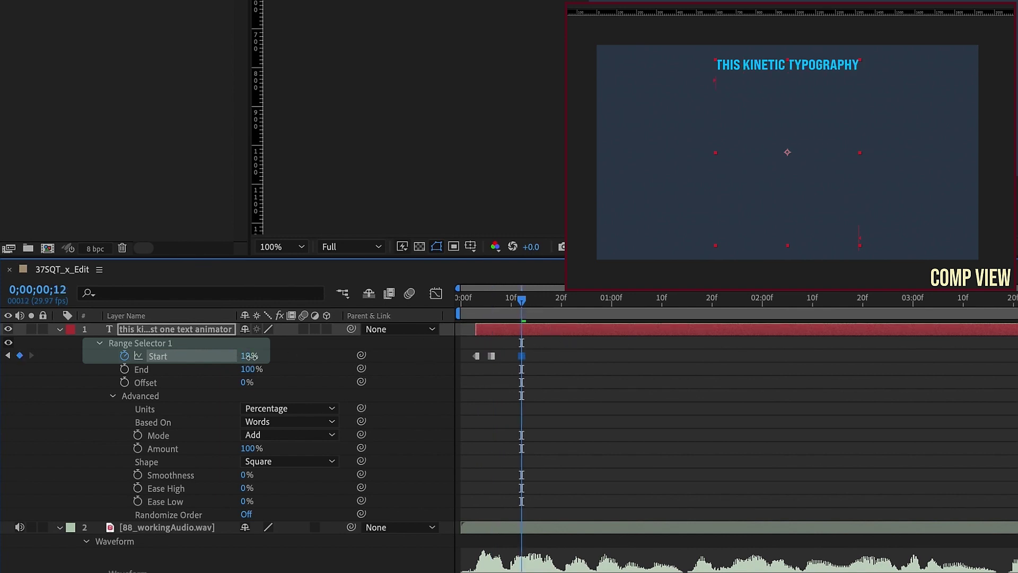
left_click(546, 302)
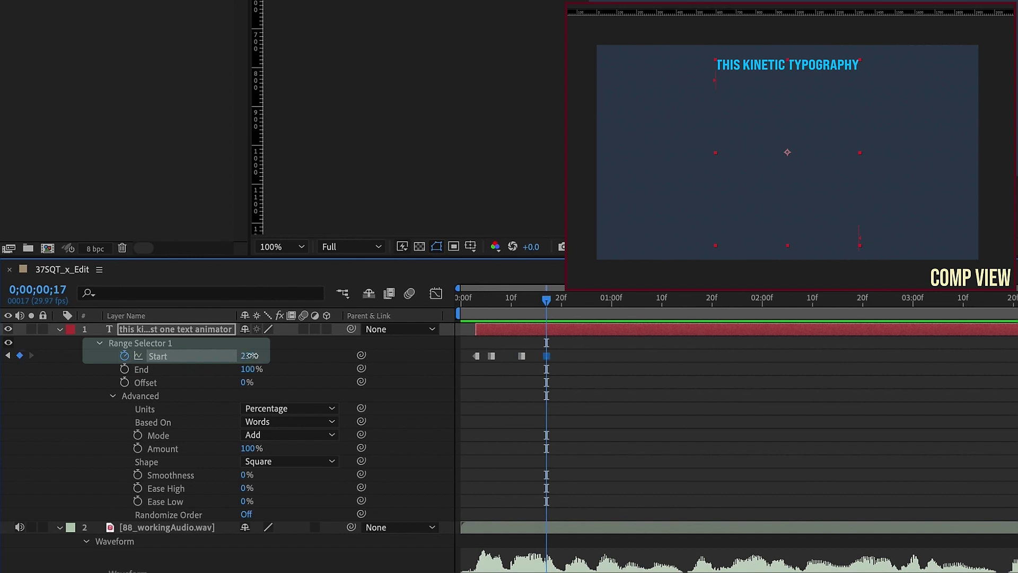
left_click_drag(251, 356, 252, 355)
left_click(592, 303)
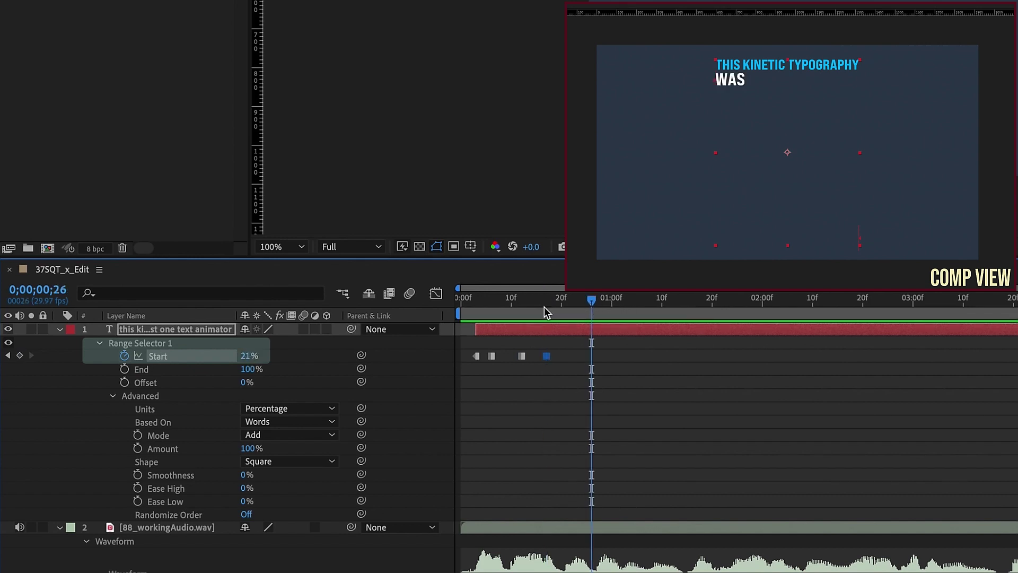
mouse_move(262, 355)
left_mouse_down()
mouse_move(271, 357)
mouse_move(248, 360)
mouse_move(256, 356)
left_mouse_up()
- Continue keying Start from 1;03 through TEXT LAYER at 48% and the word AND
left_click(627, 302)
left_click(639, 328)
left_click(662, 301)
left_click(693, 300)
left_click(723, 300)
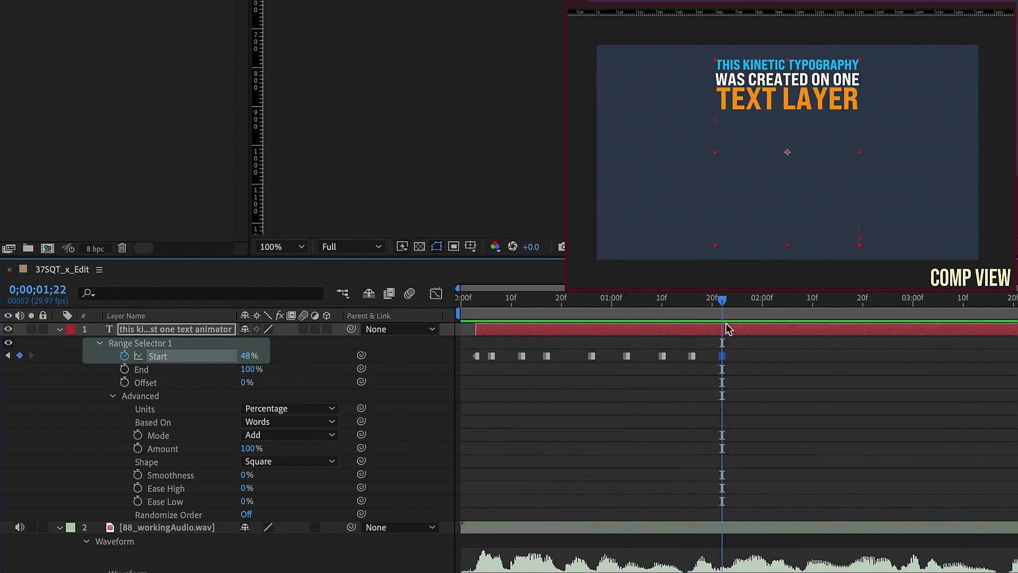
left_click(757, 300)
left_click_drag(251, 356, 256, 359)
- Key Start for WITH, KEYFRAMES, the second AND, ONE and magenta TEXT, then review the reveal
key("Page_Down")
key("Page_Down")
key("Page_Down")
key("Page_Down")
left_click(802, 310)
left_click(832, 302)
left_click(857, 301)
left_click(879, 302)
left_click(908, 301)
left_click(934, 303)
left_click(963, 301)
left_click(993, 303)
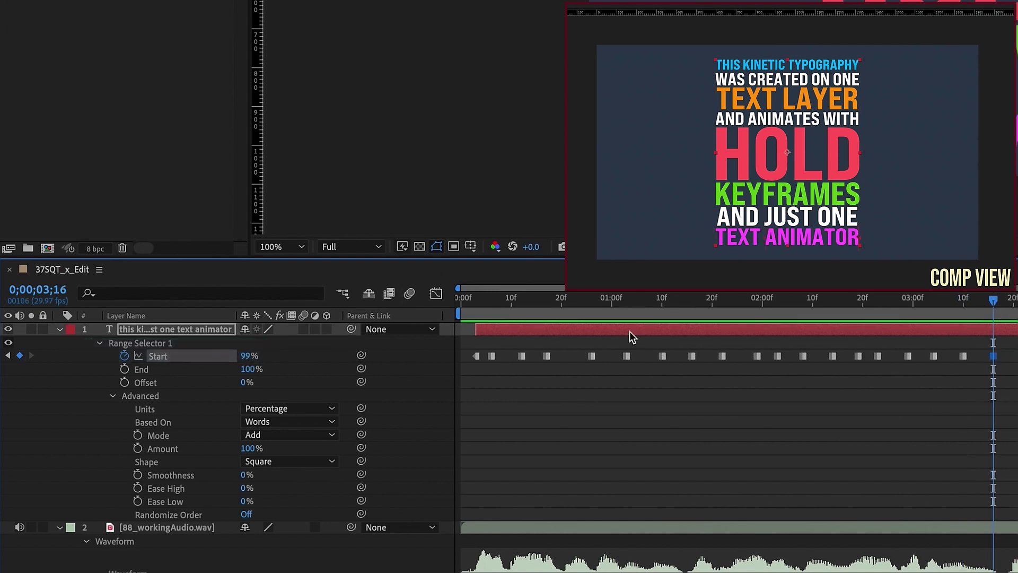
left_click_drag(469, 297, 988, 352)
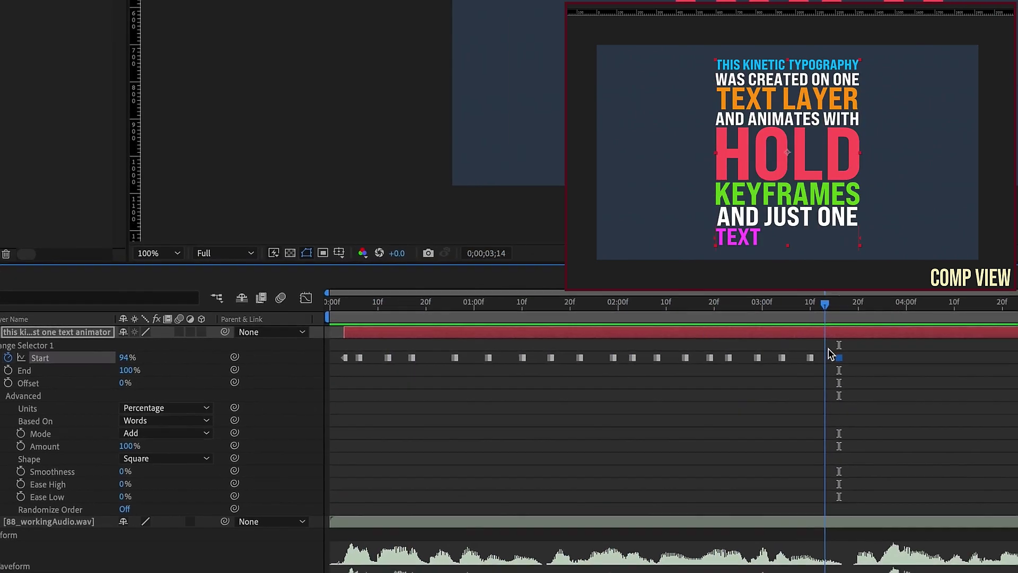
- Push the last Start keyframes later, toward 7;03, to match the end of the audio
left_click_drag(831, 354, 835, 354)
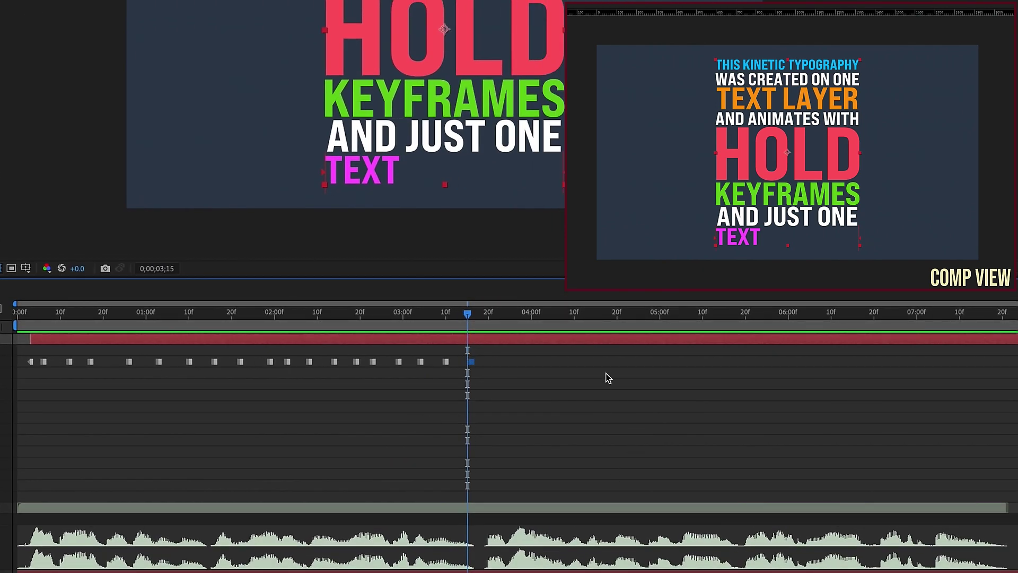
left_click(930, 320)
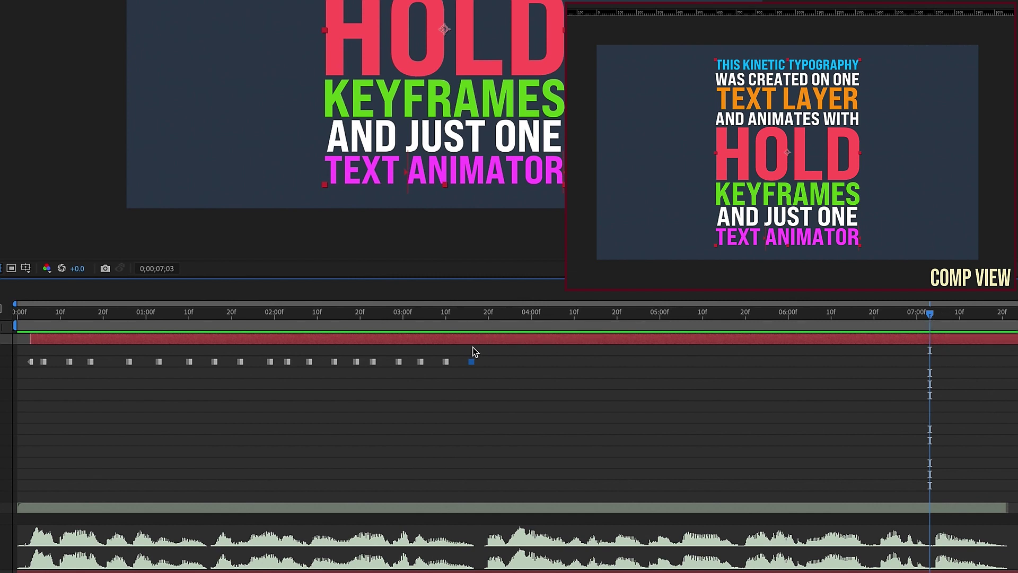
left_click_drag(476, 361, 930, 365)
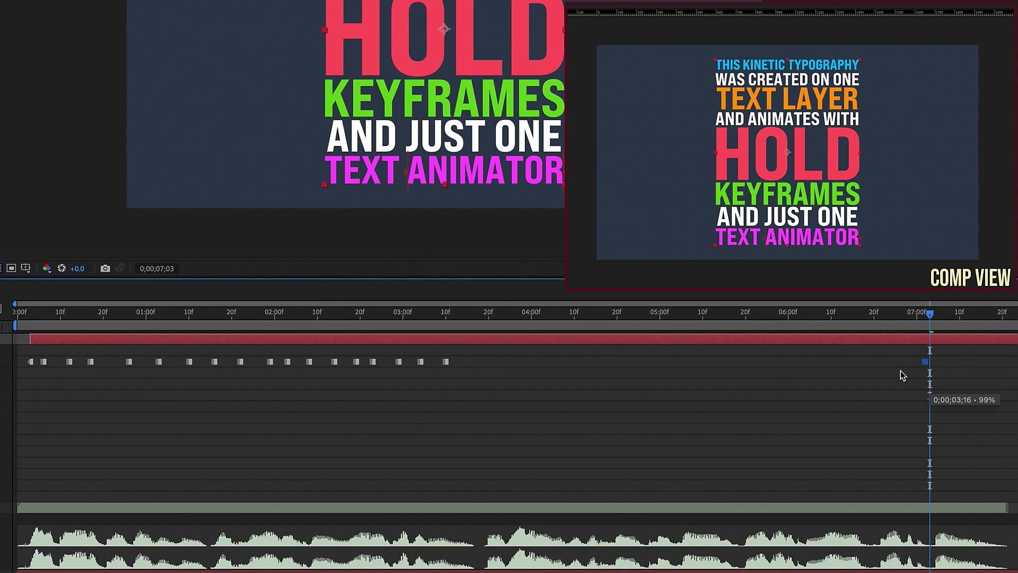
left_click_drag(445, 362, 870, 362)
left_click(803, 316)
left_click_drag(420, 362, 802, 362)
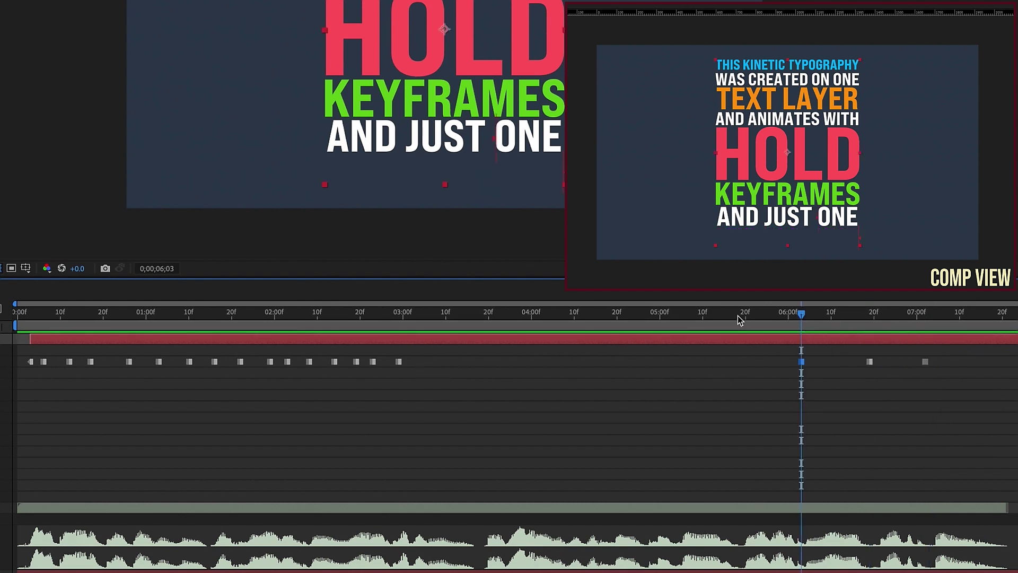
left_click(737, 317)
left_click(399, 362)
left_click_drag(372, 361, 766, 362)
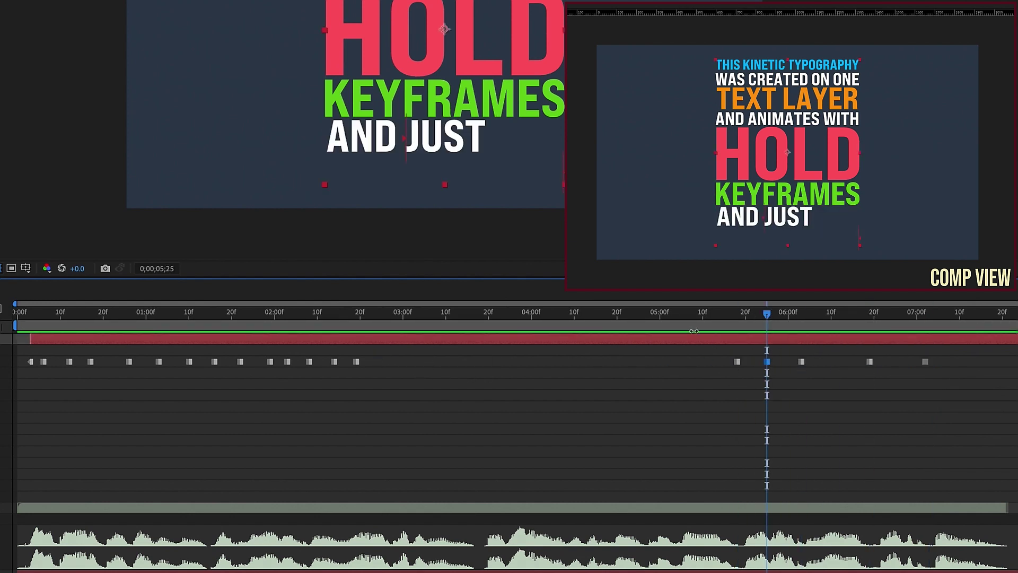
- Shift the middle Start keyframes so each lines up with its word's first sound
left_click(677, 316)
left_click(643, 316)
left_click_drag(356, 362, 596, 362)
left_click(596, 316)
left_click(583, 316)
left_click_drag(309, 362, 583, 362)
left_click(505, 316)
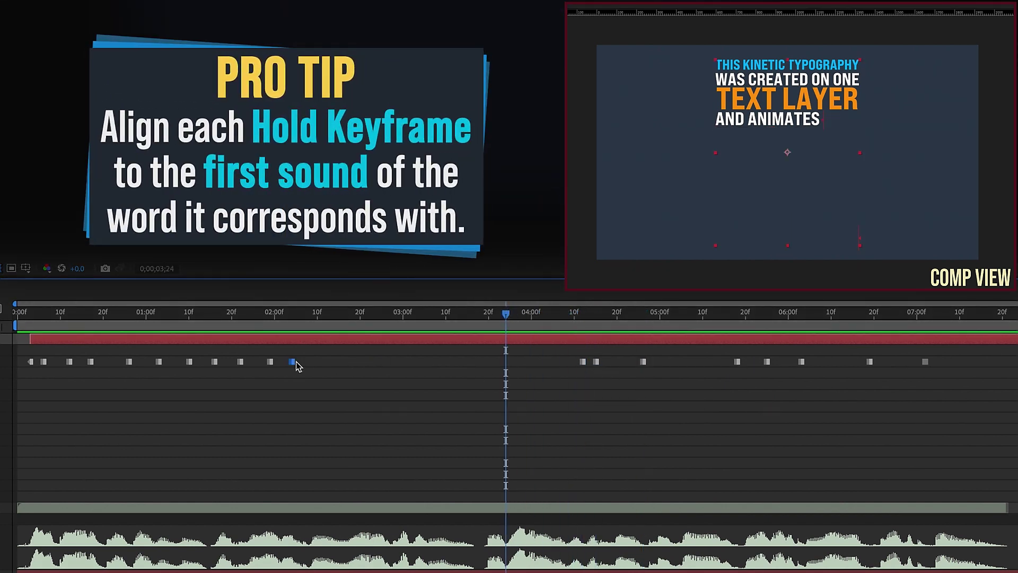
left_click(484, 316)
left_click_drag(287, 361, 485, 362)
left_click(415, 316)
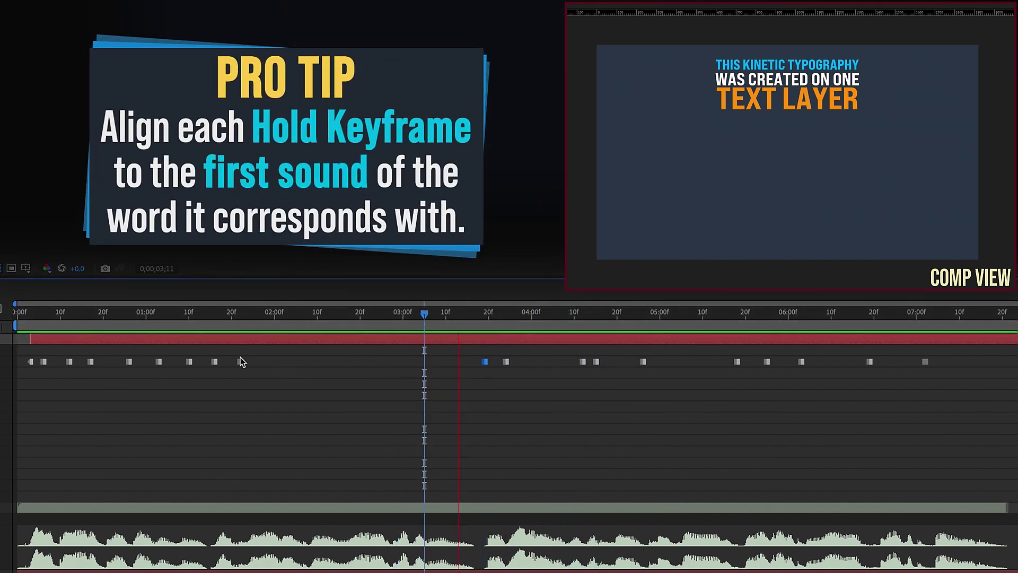
left_click_drag(240, 361, 424, 361)
left_click_drag(425, 313, 395, 313)
left_click_drag(215, 361, 394, 361)
left_click_drag(394, 313, 334, 313)
left_click_drag(189, 361, 334, 362)
- Realign the earliest Start keyframes, from 2;08 back to the start, with their spoken words
left_click(310, 312)
left_click_drag(309, 313, 240, 312)
left_click_drag(128, 361, 240, 361)
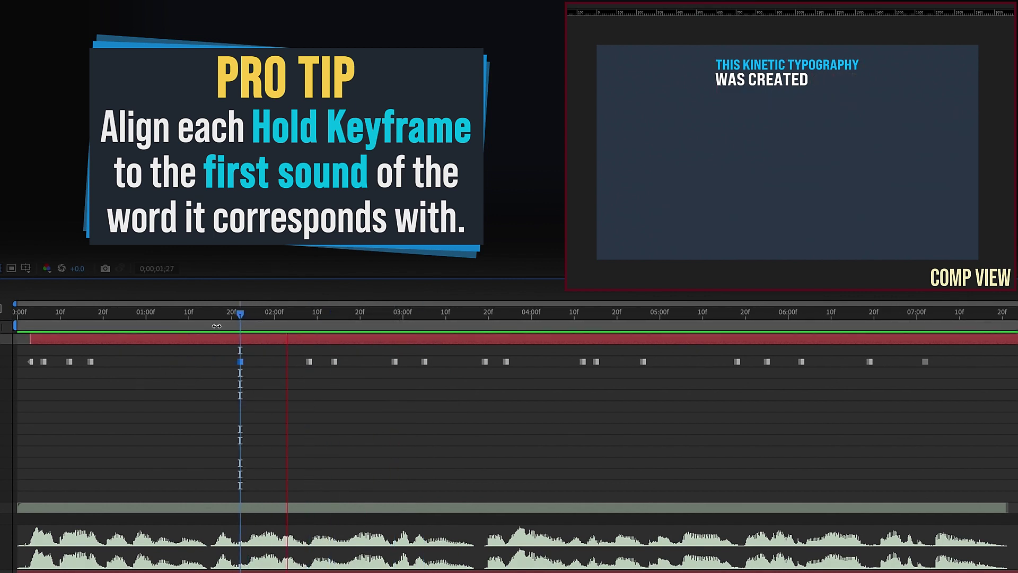
left_click_drag(241, 312, 211, 313)
left_click_drag(91, 361, 211, 362)
left_click_drag(210, 313, 103, 319)
left_click_drag(69, 361, 104, 361)
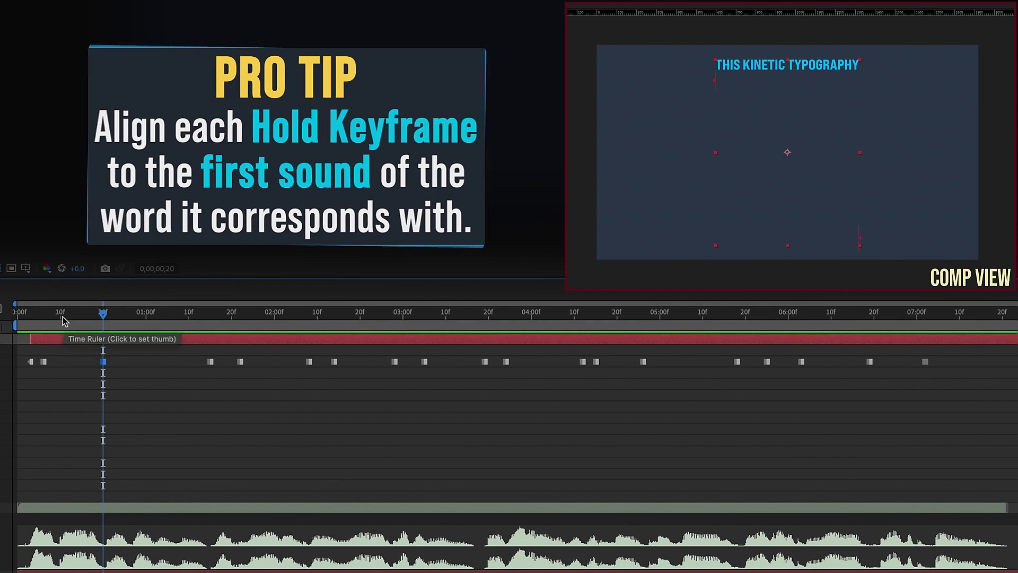
left_click_drag(103, 313, 57, 313)
left_click_drag(43, 361, 57, 361)
left_click_drag(56, 313, 26, 318)
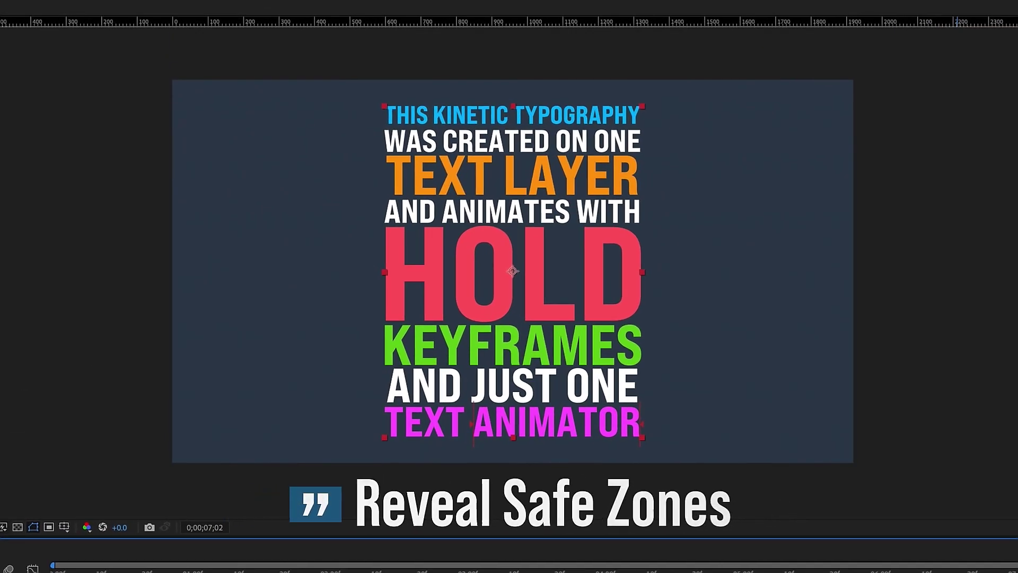
key("apostrophe")
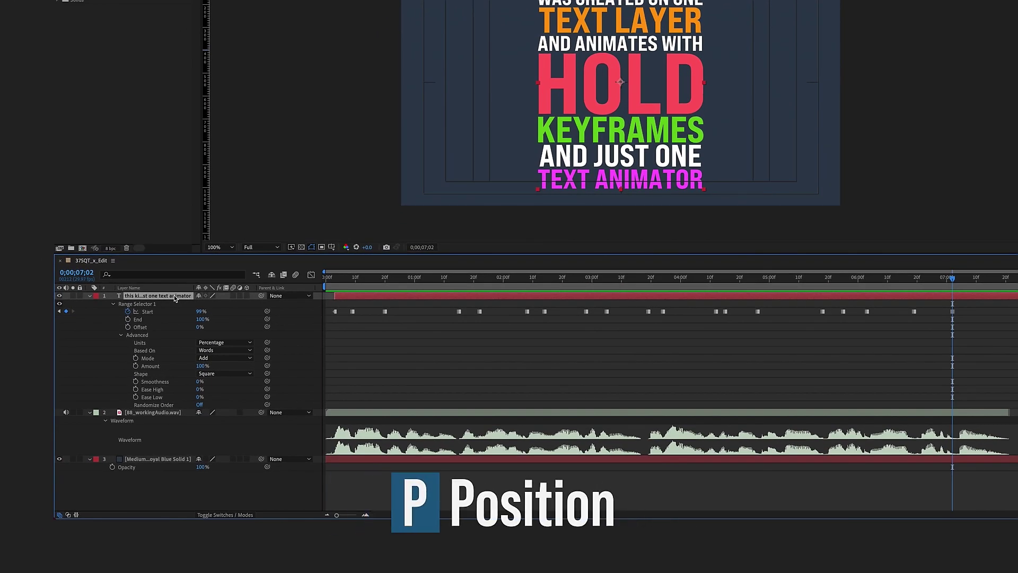
- Add a Position keyframe at 960,540 to the text layer and show only keyed properties
key("shift+p")
left_click(126, 413)
left_click(113, 413)
key("u")
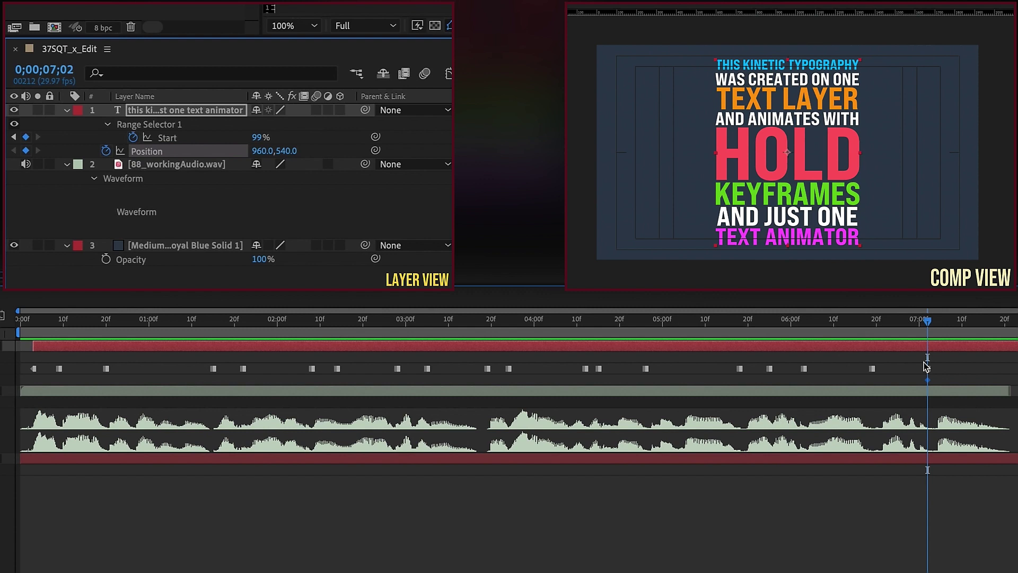
- Key Position lower at the last three line breaks to keep the shorter text block centred
left_click_drag(925, 366, 871, 365)
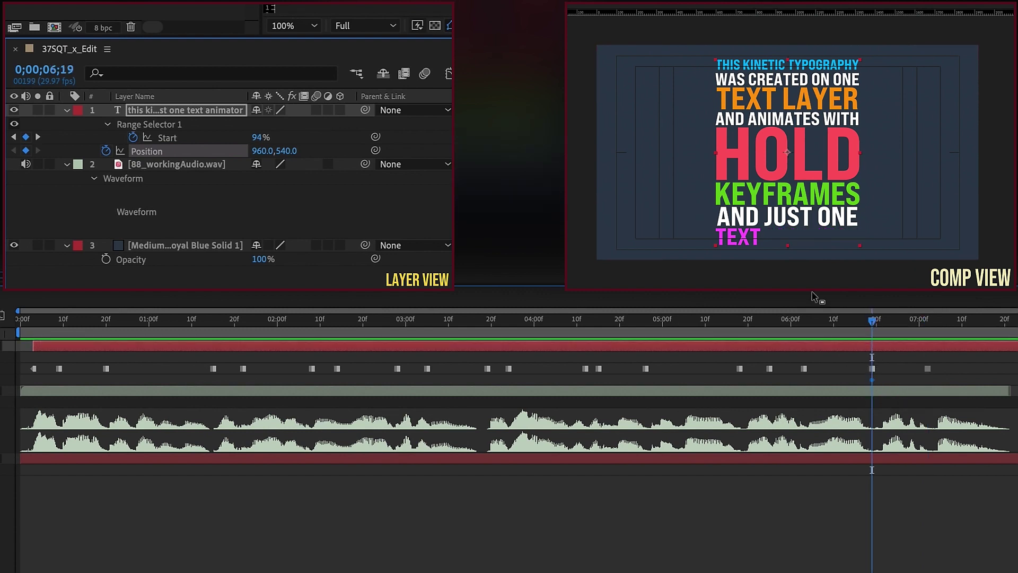
left_click(739, 320)
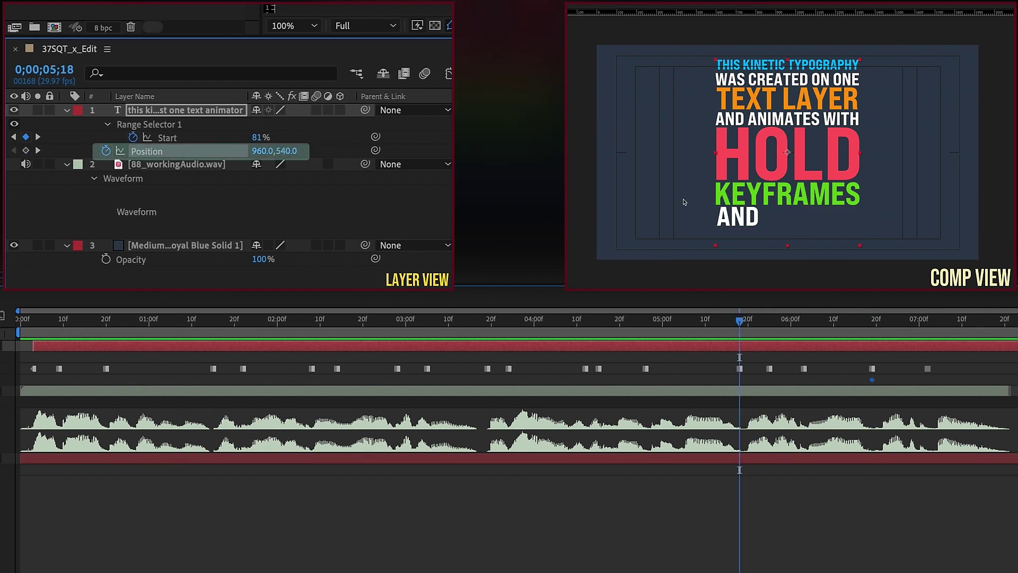
left_click_drag(289, 154, 336, 142)
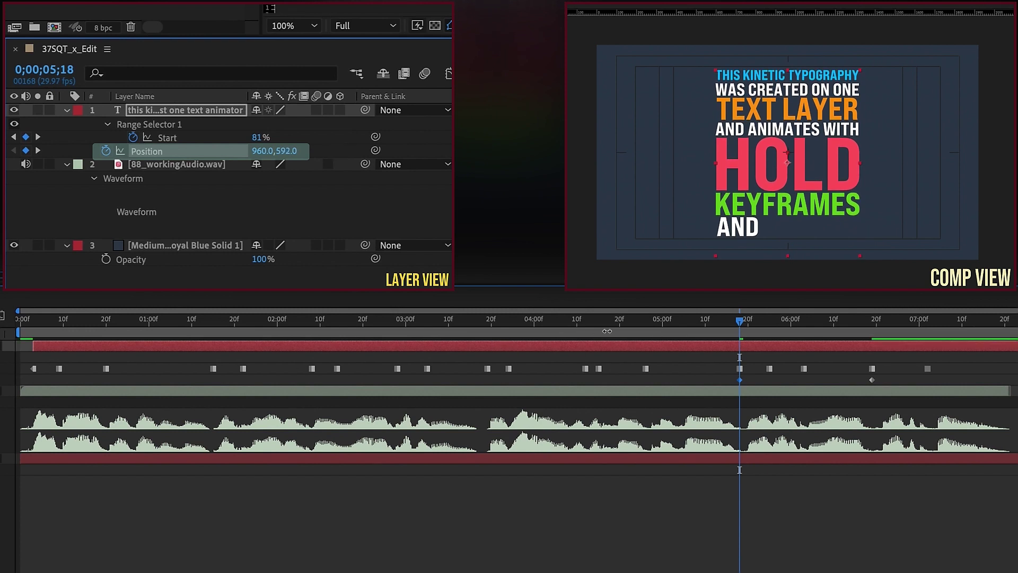
left_click(649, 322)
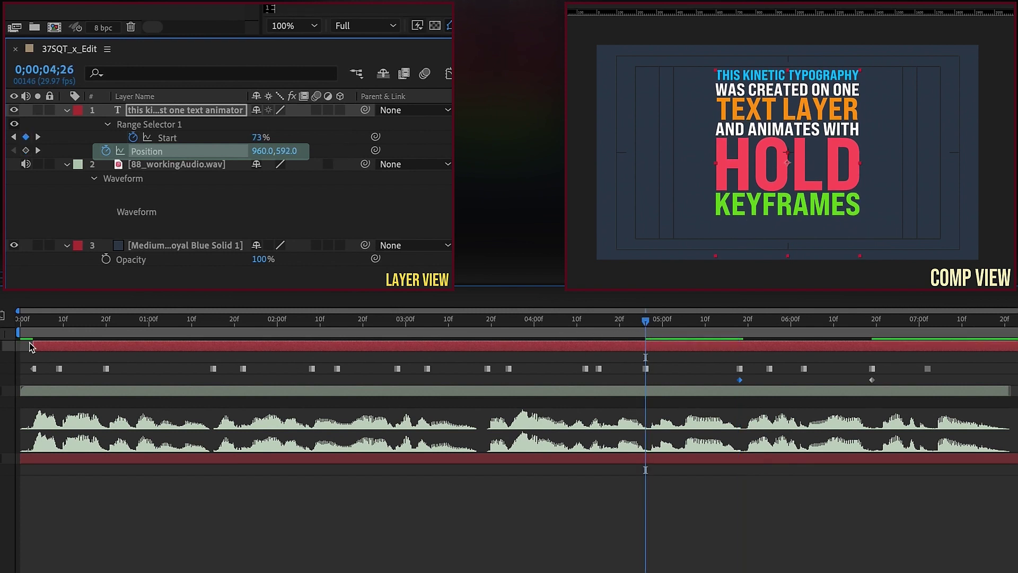
left_click_drag(302, 150, 335, 146)
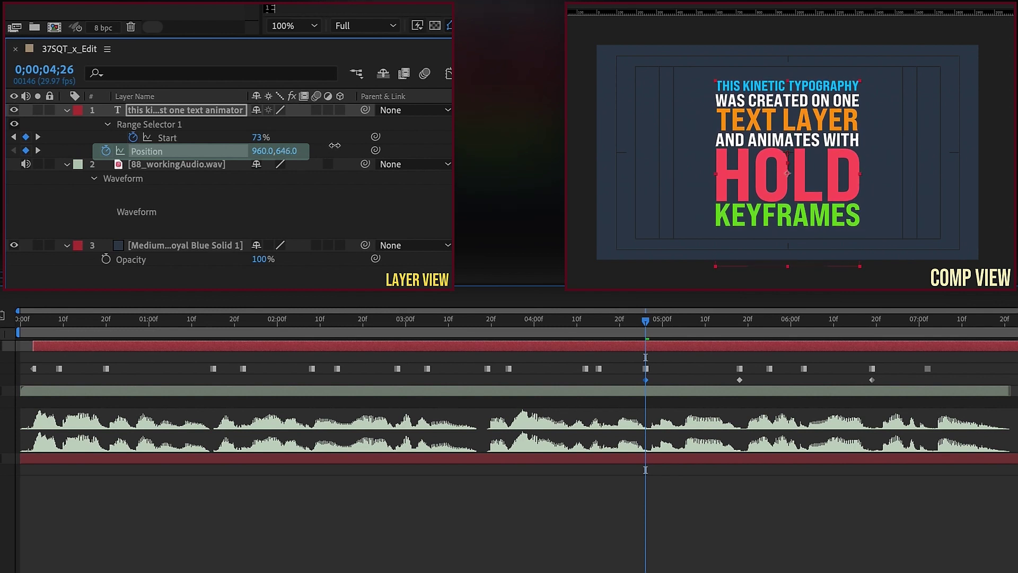
left_click(597, 320)
left_click_drag(292, 151, 332, 149)
- Key Position at the earlier line breaks, down to the single first word at 960,988
left_click_drag(597, 320, 562, 323)
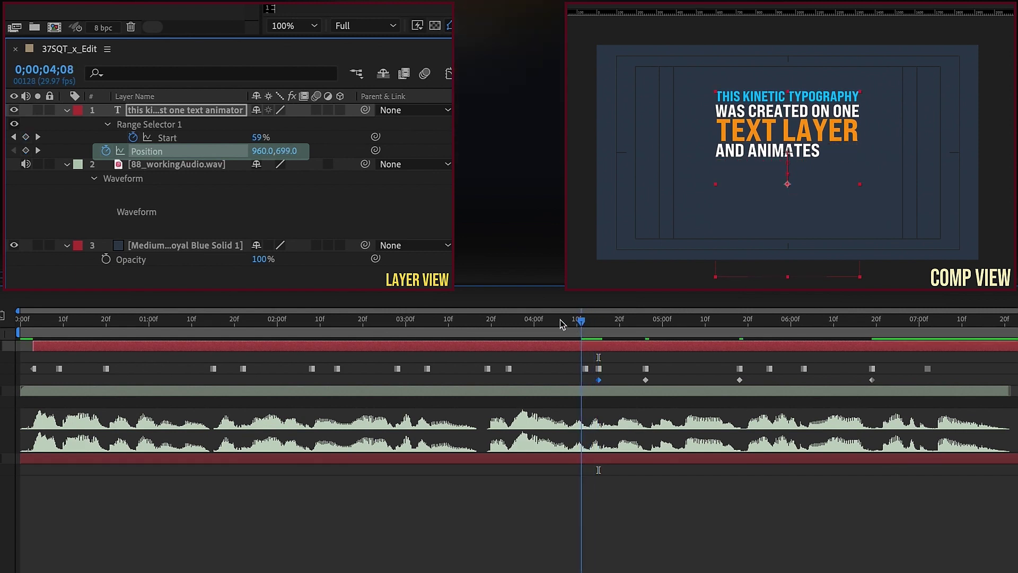
left_click_drag(500, 316, 489, 315)
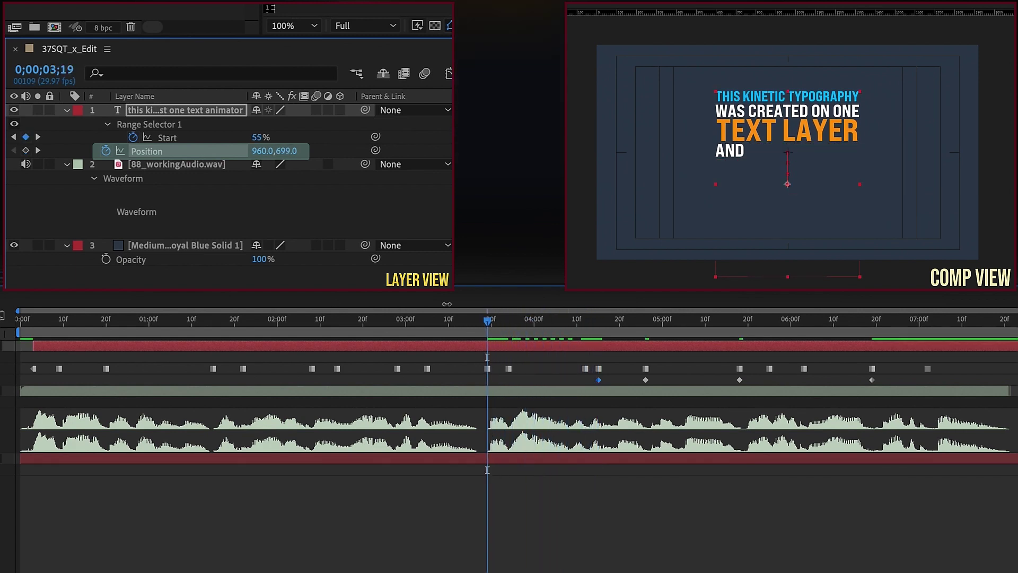
left_click_drag(301, 150, 366, 151)
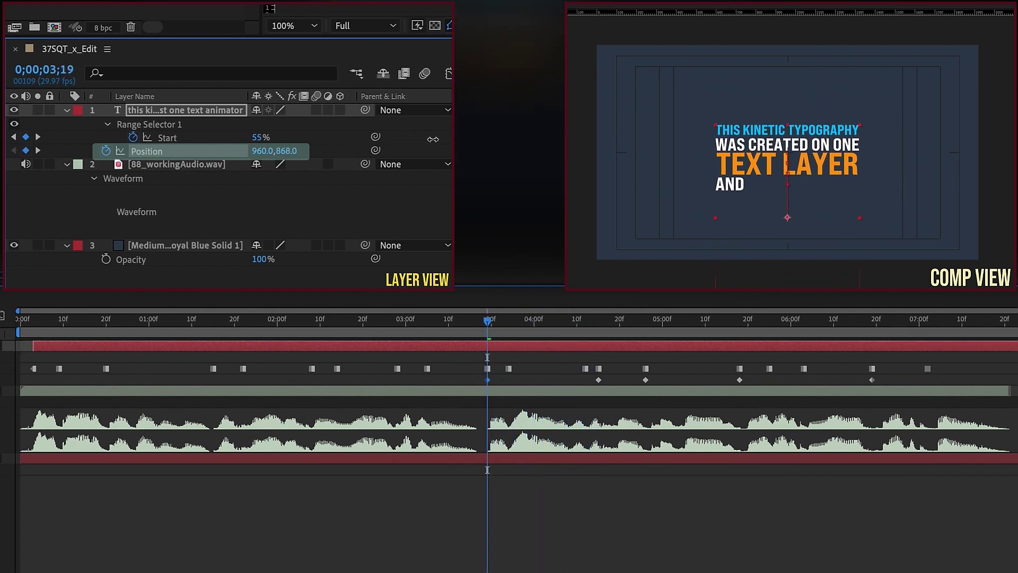
left_click(398, 321)
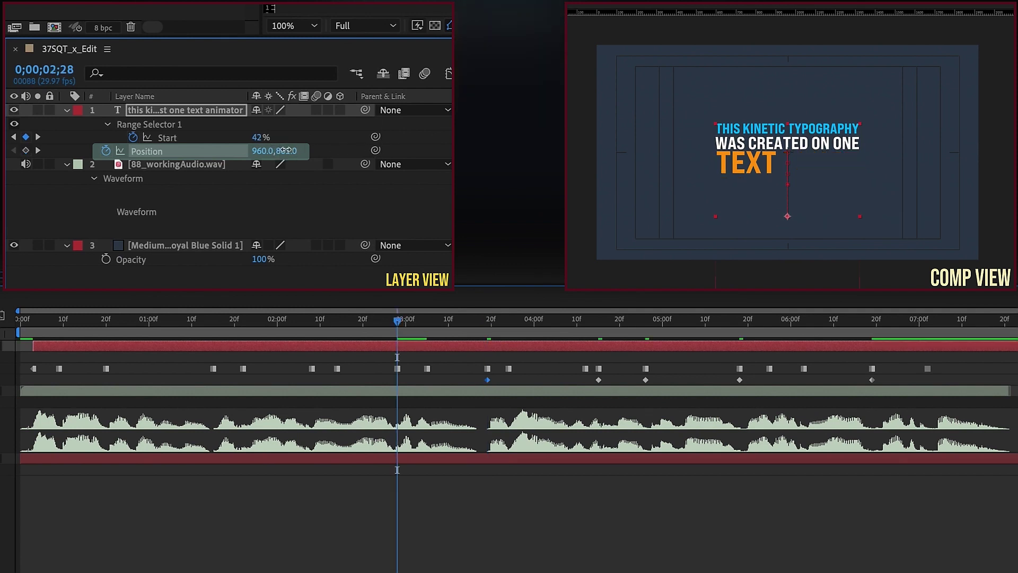
left_click_drag(287, 150, 324, 151)
left_click(311, 321)
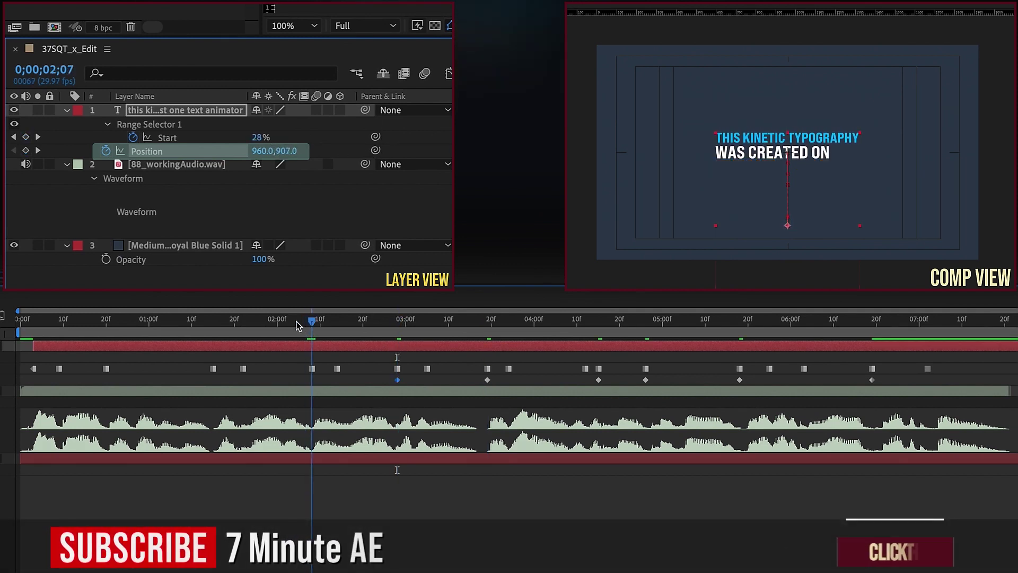
left_click_drag(297, 325, 215, 314)
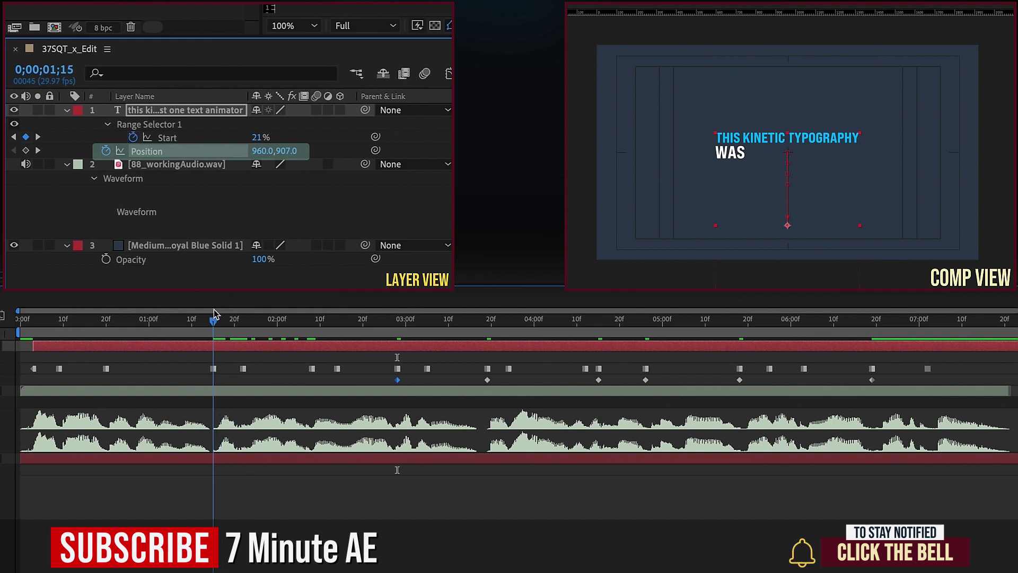
left_click_drag(295, 151, 331, 145)
left_click(36, 322)
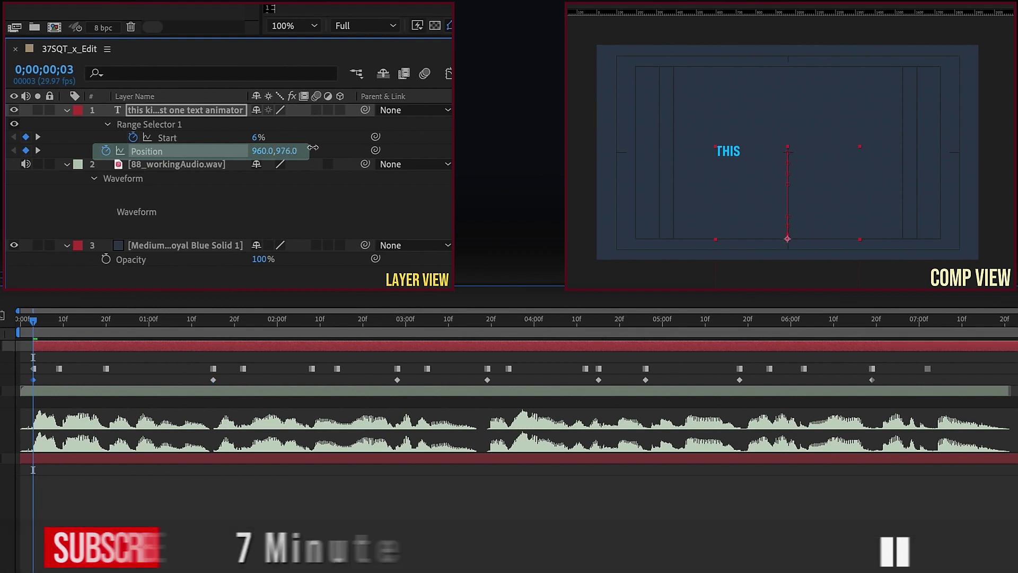
left_click_drag(309, 150, 321, 147)
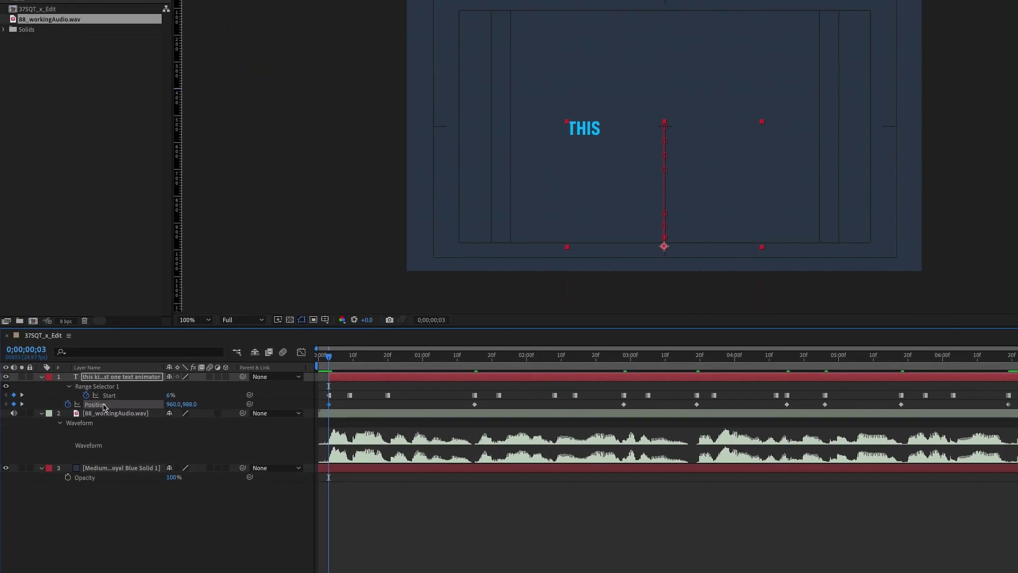
- Convert all Position keyframes to hold keyframes and preview the animation
left_click(104, 406)
right_click(329, 405)
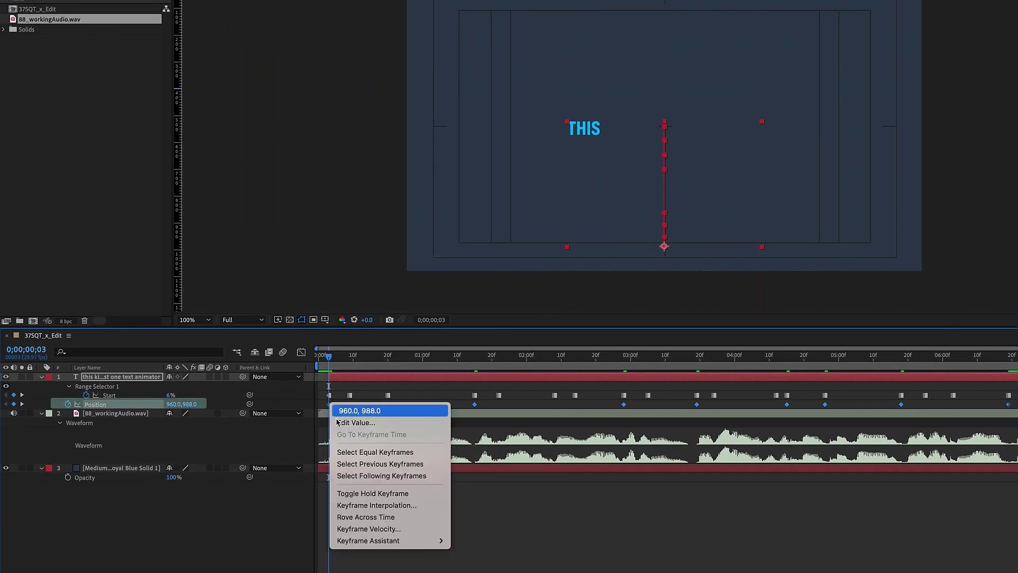
left_click(365, 489)
left_click(549, 535)
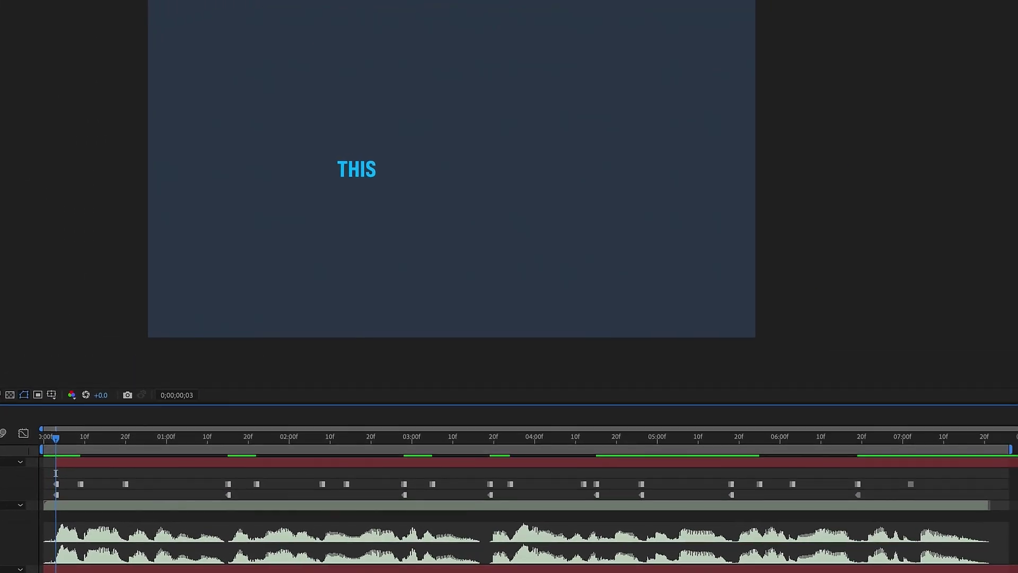
key("space")
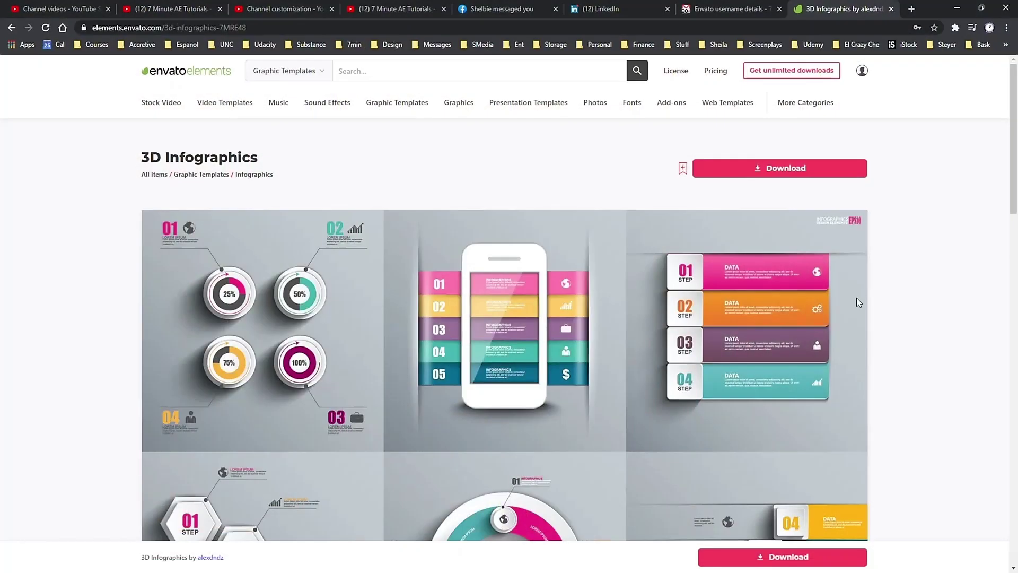
- Scroll through the Envato Elements sample item pages and move on to the audio listings
scroll(857, 298, "down", 2)
scroll(861, 286, "down", 5)
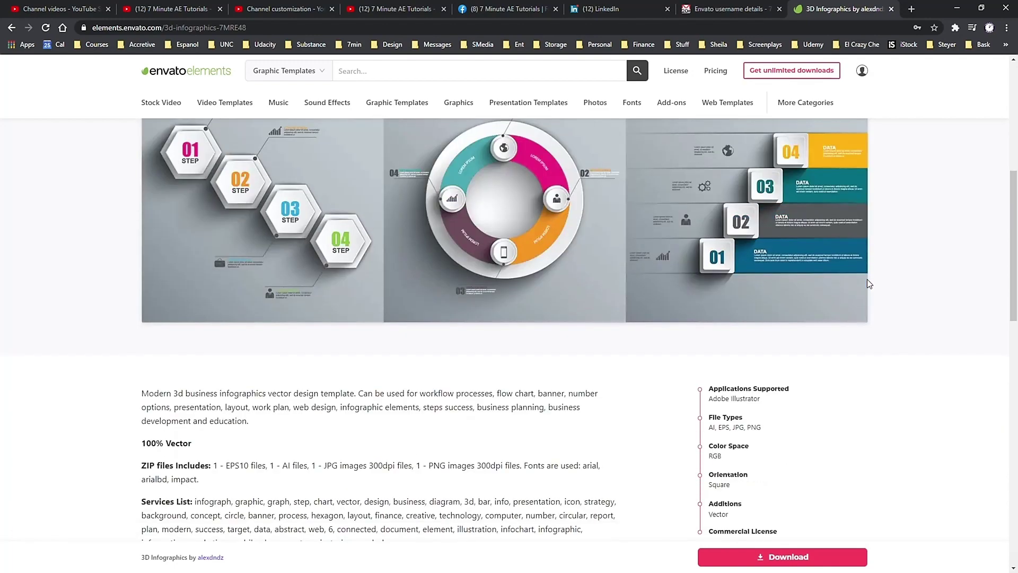
scroll(867, 279, "up", 2)
scroll(873, 279, "up", 3)
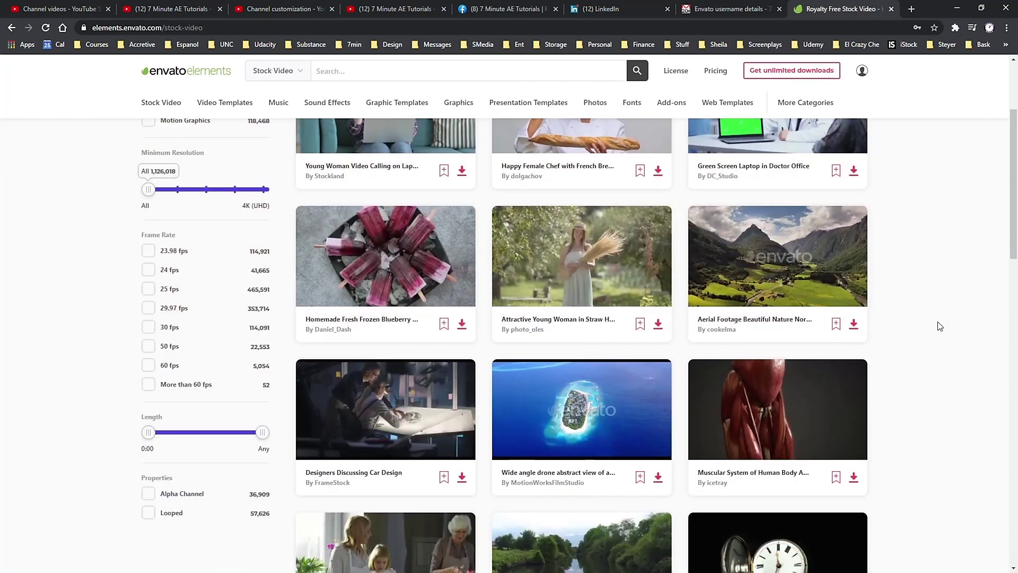
scroll(940, 323, "down", 9)
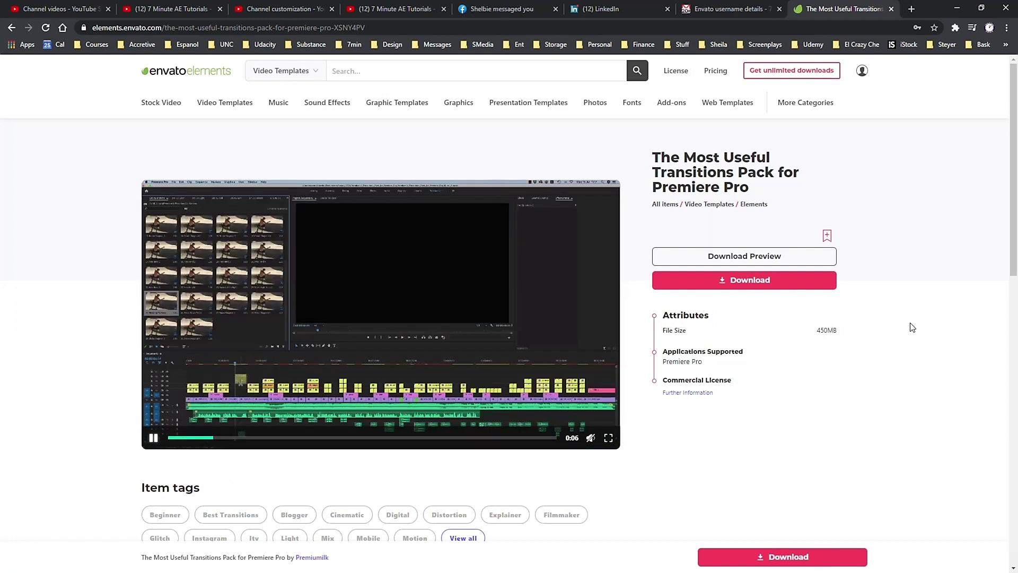
mouse_move(171, 109)
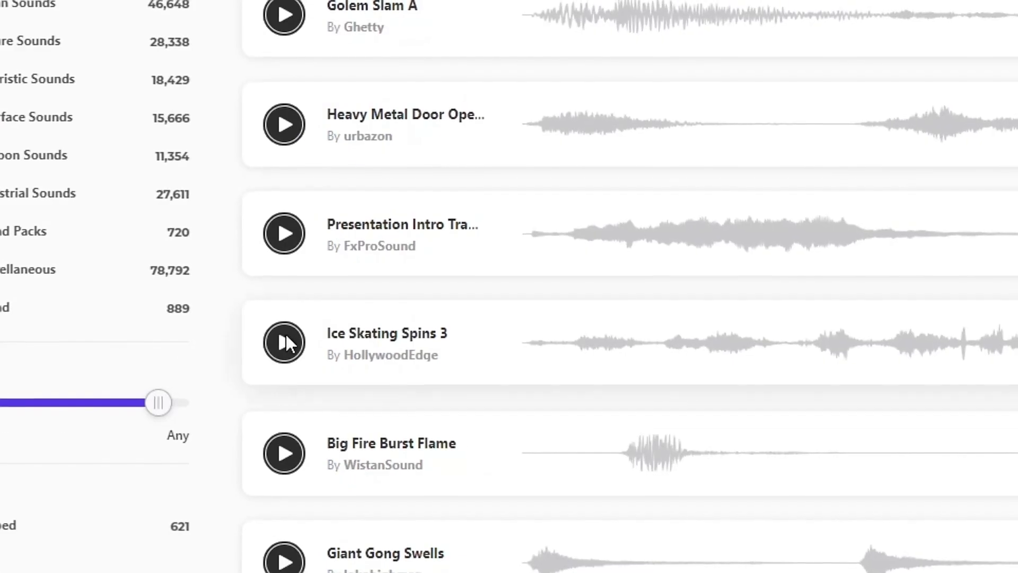
- Preview Ice Skating Spins 3, toggle the Futuristic Sounds filter, and narrow results by category
left_click(285, 345)
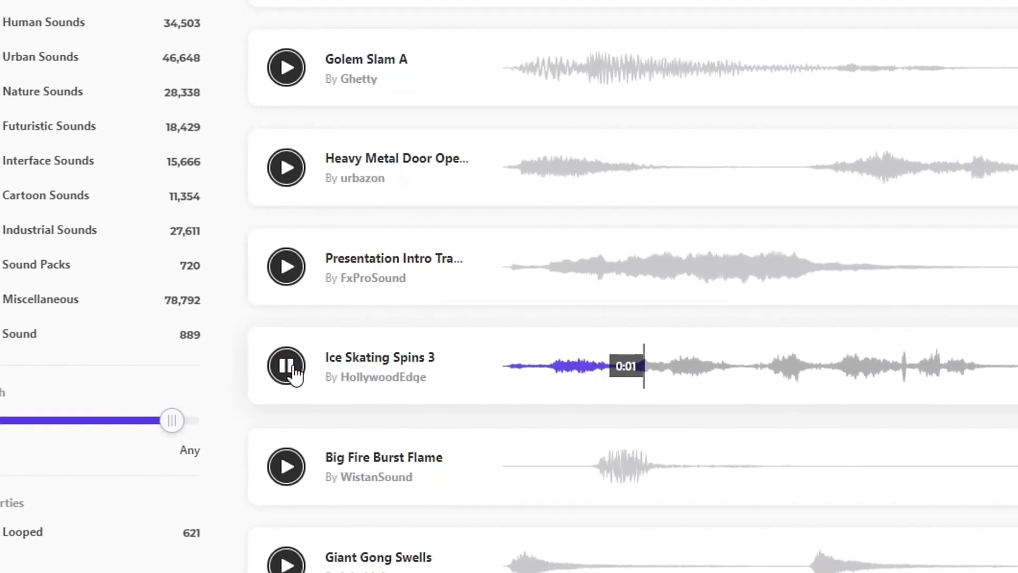
left_click(15, 168)
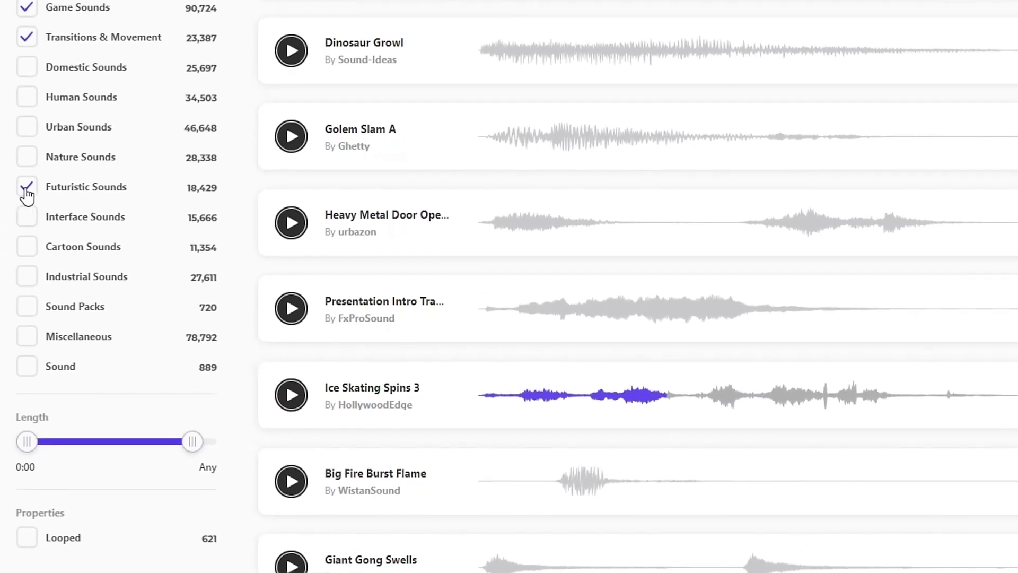
left_click(25, 188)
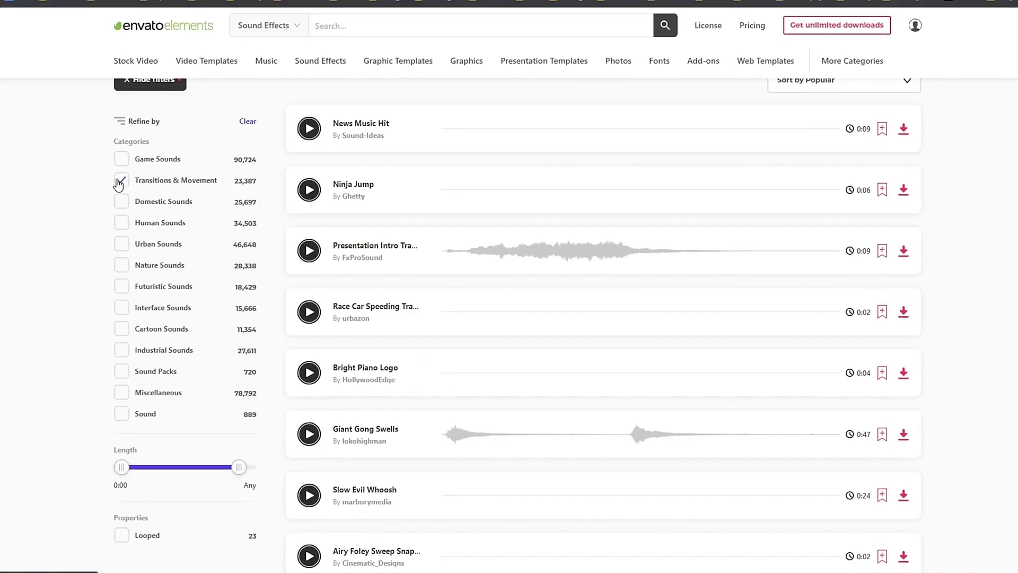
left_click(102, 155)
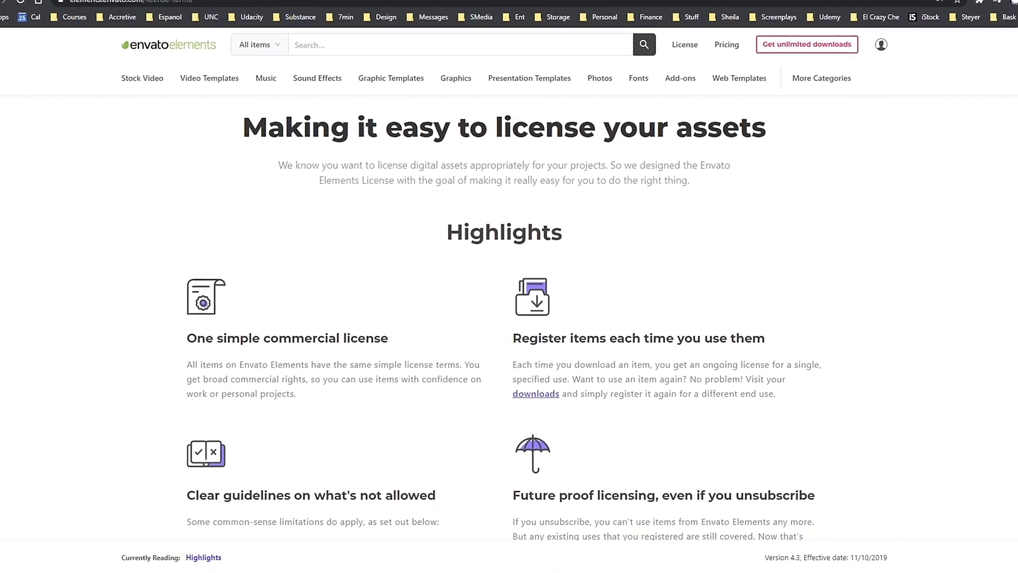